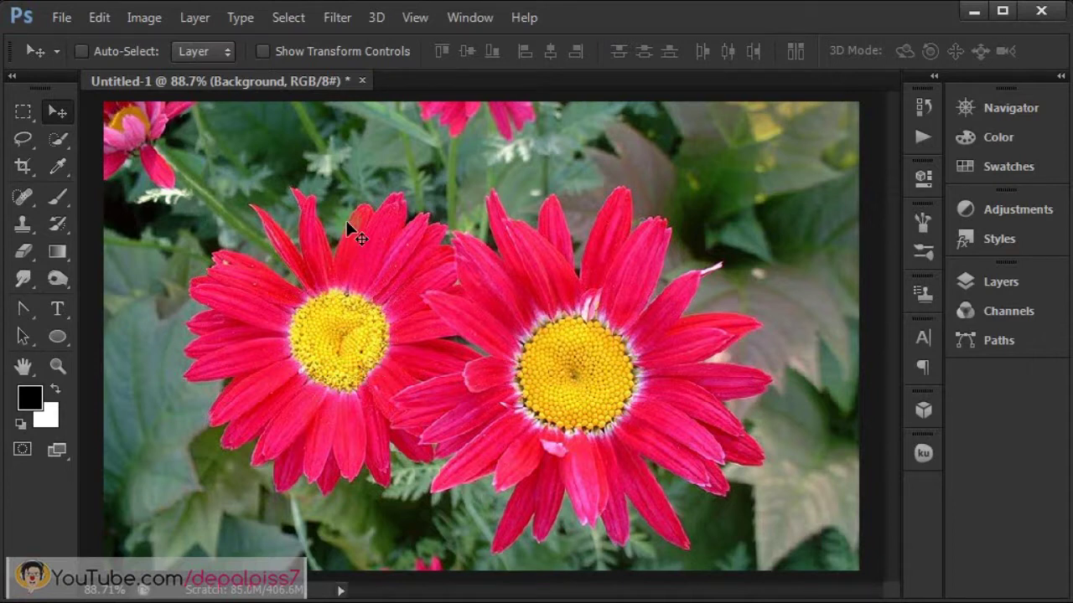
# Select the Pen Tool in Path mode and zoom to 200% on the left daisy's lower petals.
pyautogui.click(536, 99)
pyautogui.click(24, 312)
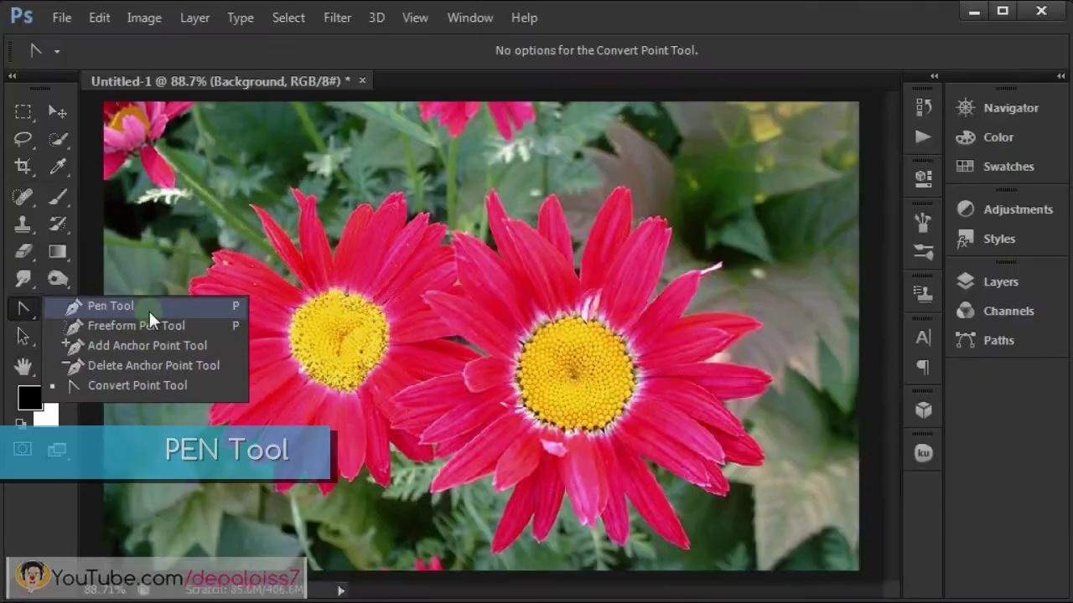
pyautogui.click(149, 308)
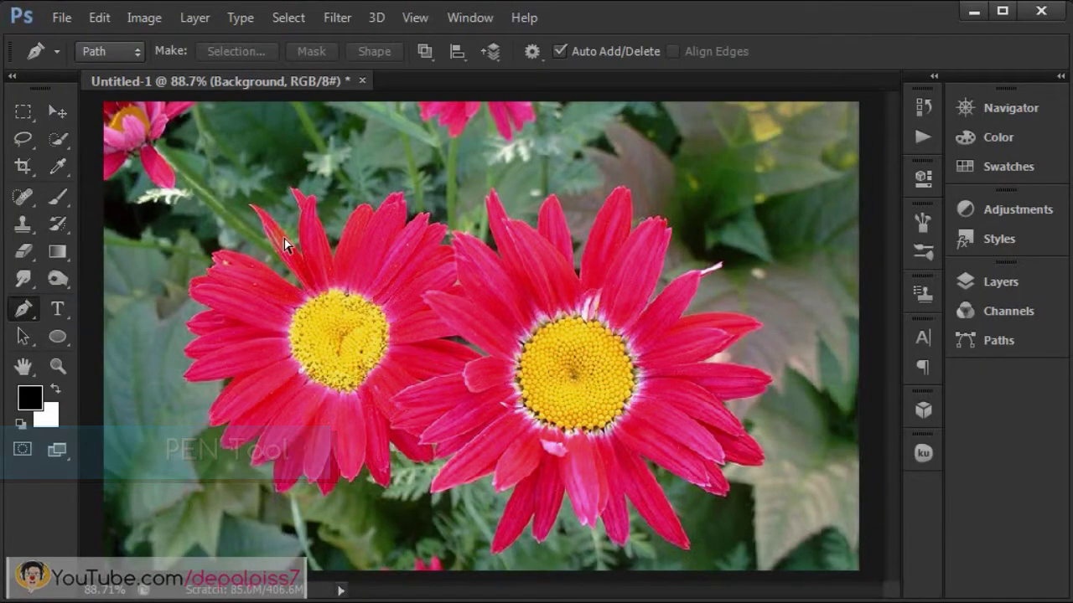
pyautogui.hotkey('ctrl', '+')
pyautogui.hotkey('ctrl', '+')
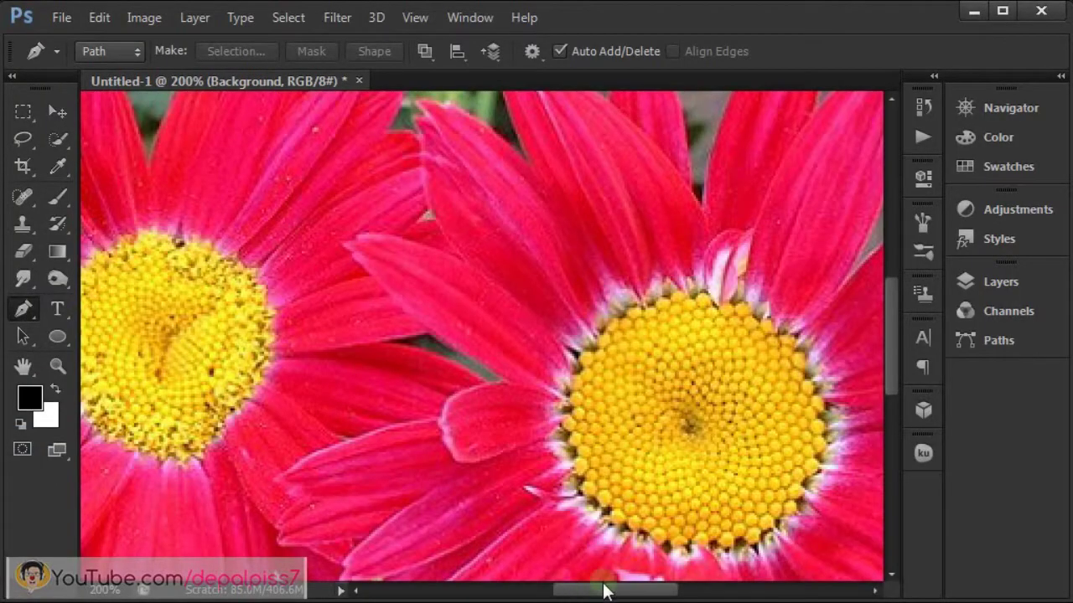
pyautogui.moveTo(605, 590); pyautogui.dragTo(542, 590)
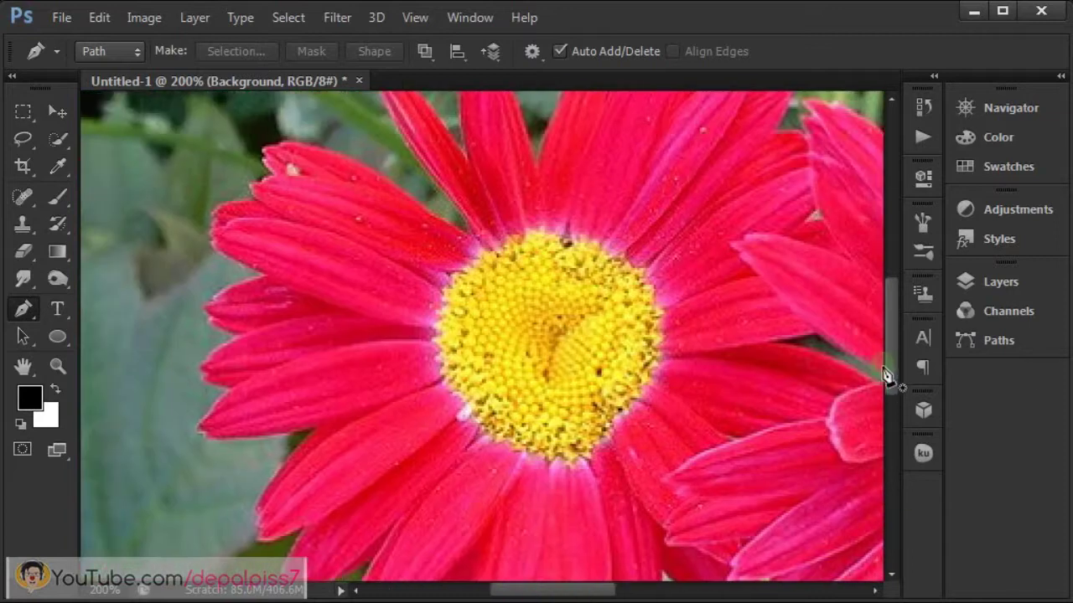
pyautogui.scroll(-3, 888, 375)
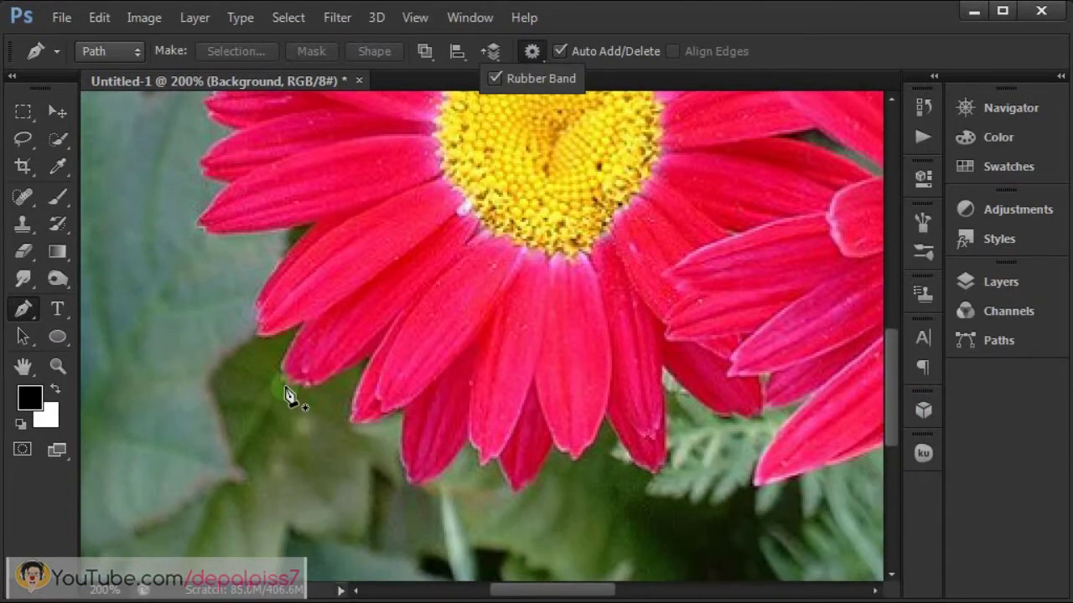
# Place Pen anchors along the left daisy's lower petal tips, then run the path back up toward the start.
pyautogui.click(289, 398)
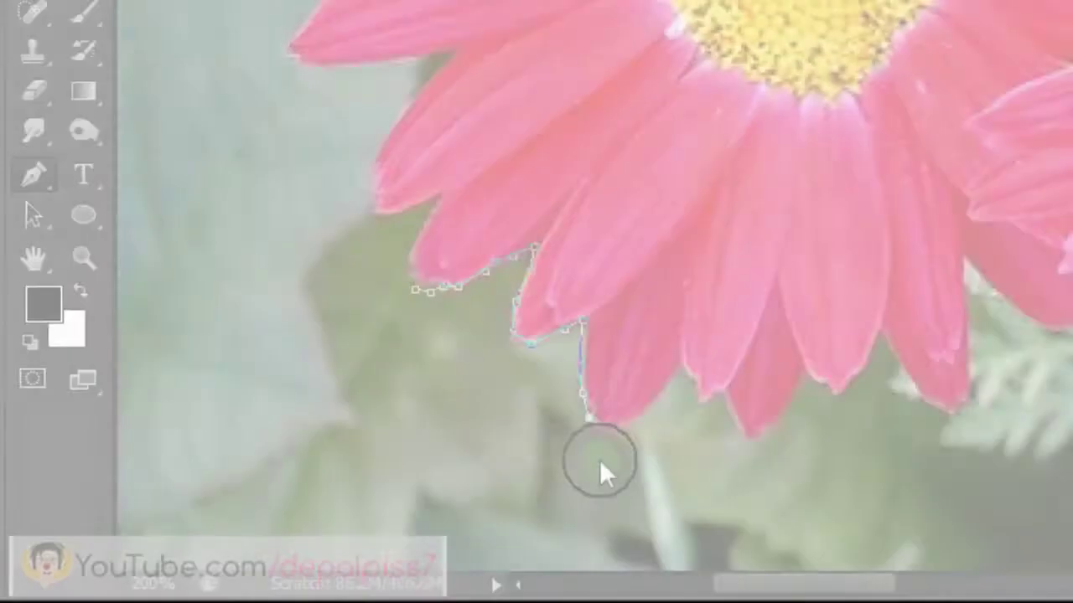
pyautogui.click(404, 476)
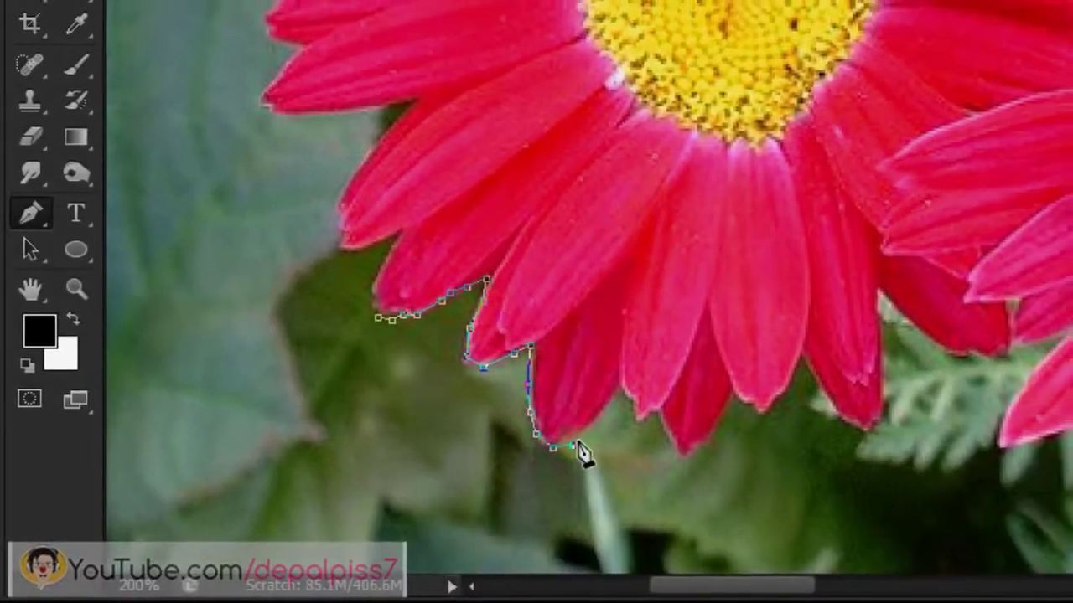
pyautogui.click(508, 445)
pyautogui.click(525, 424)
pyautogui.click(535, 446)
pyautogui.click(563, 437)
pyautogui.click(585, 475)
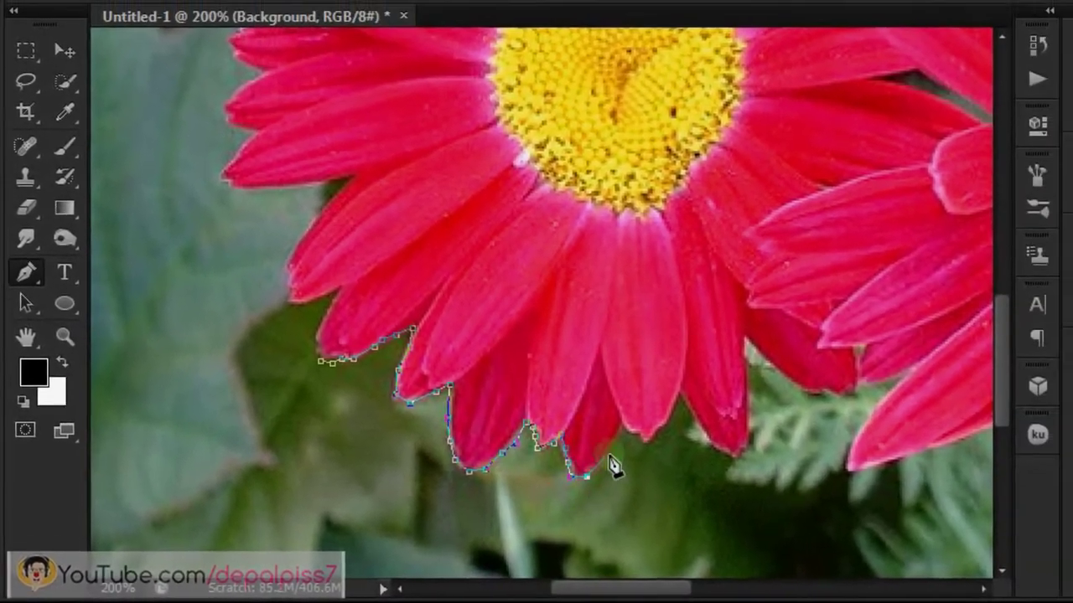
pyautogui.click(524, 323)
pyautogui.click(457, 284)
pyautogui.click(352, 273)
pyautogui.click(318, 293)
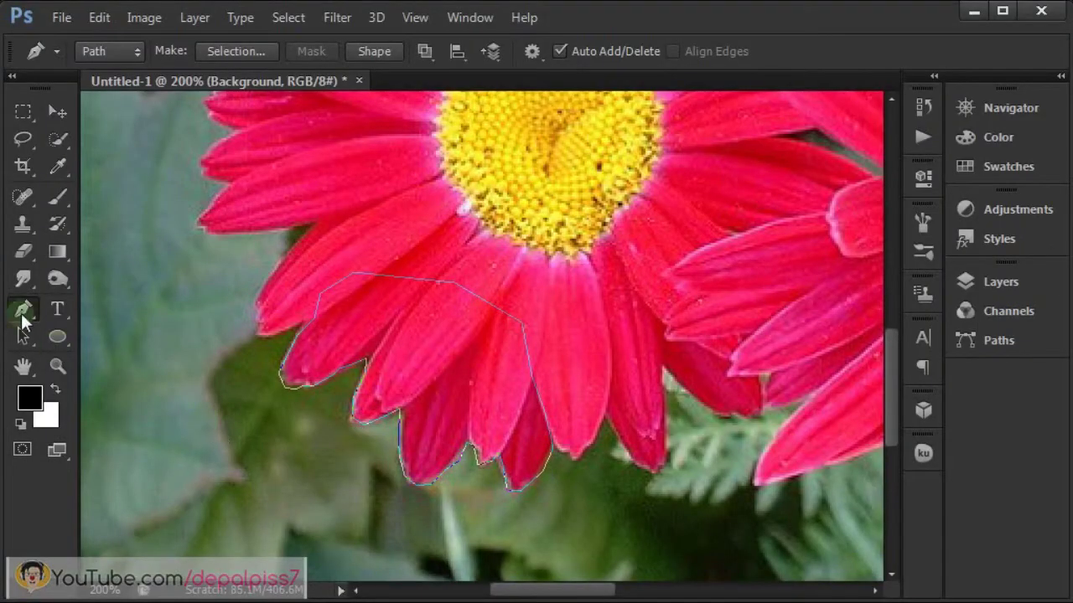
# Use the Convert Point Tool to drag the upper, lower and bottom anchors onto the petal edges.
pyautogui.rightClick(23, 321)
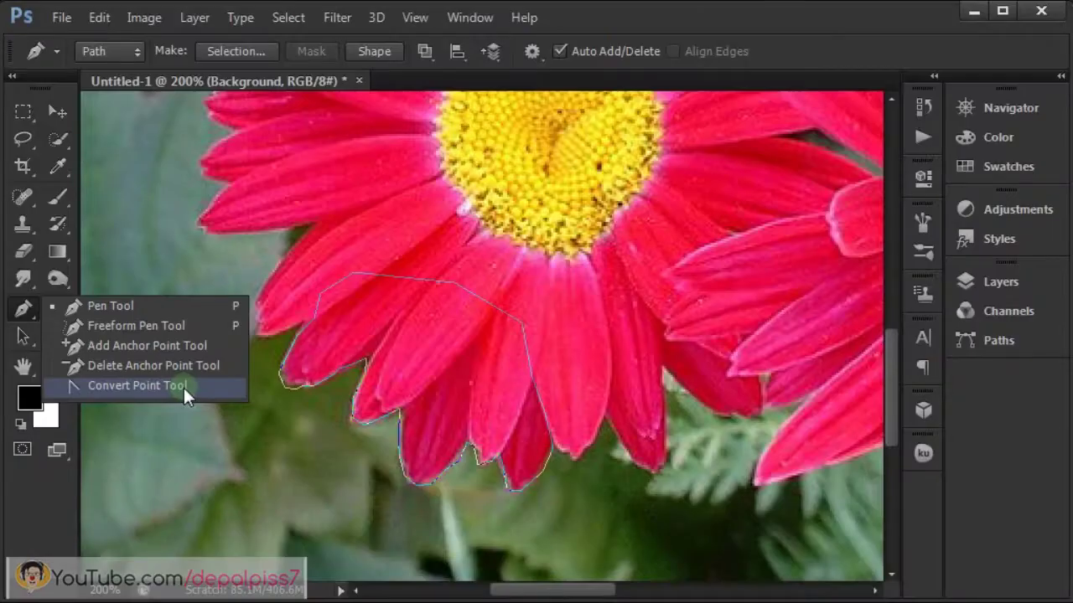
pyautogui.click(183, 385)
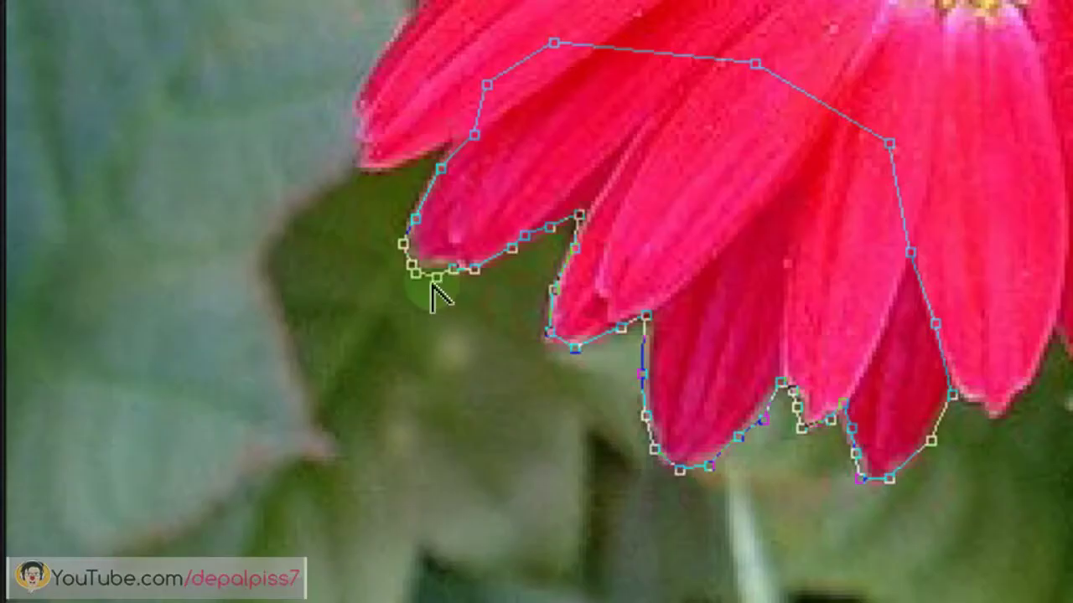
pyautogui.click(297, 395)
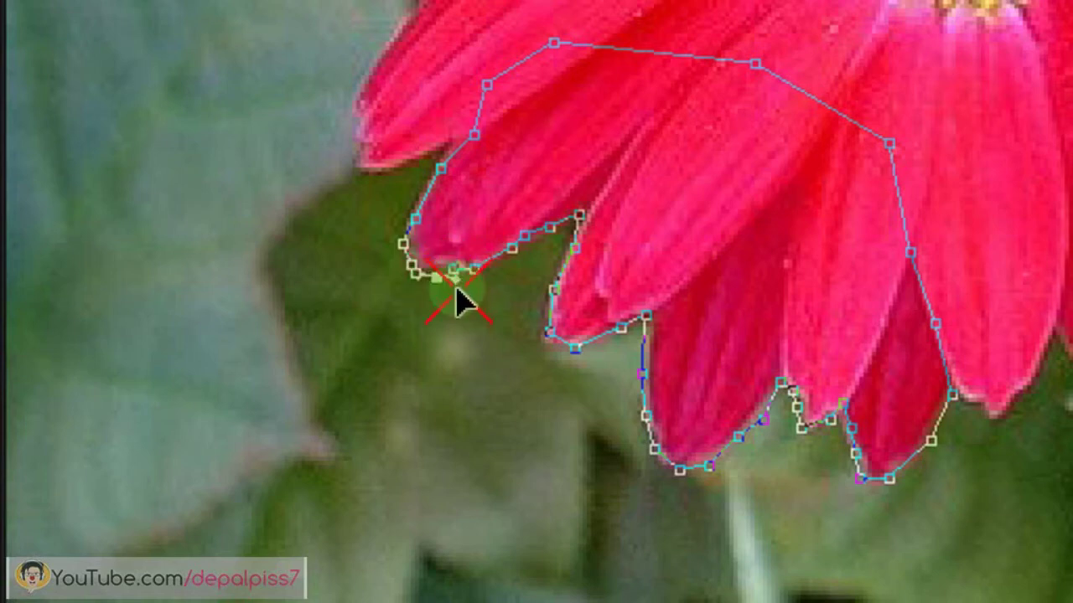
pyautogui.moveTo(438, 281)
pyautogui.mouseDown()
pyautogui.moveTo(454, 306)
pyautogui.moveTo(437, 277)
pyautogui.mouseUp()
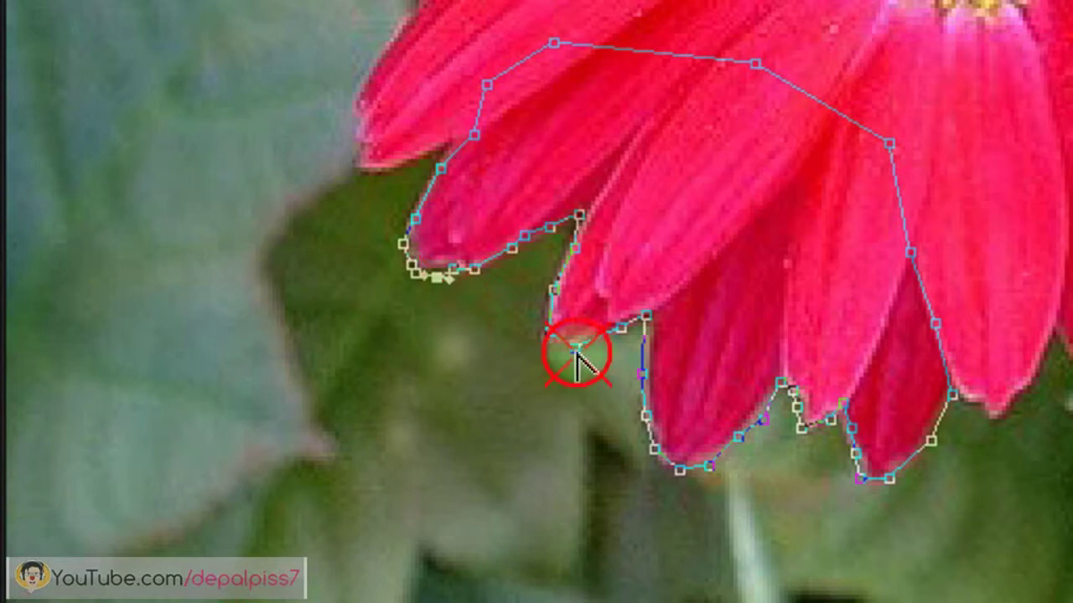
pyautogui.click(576, 350)
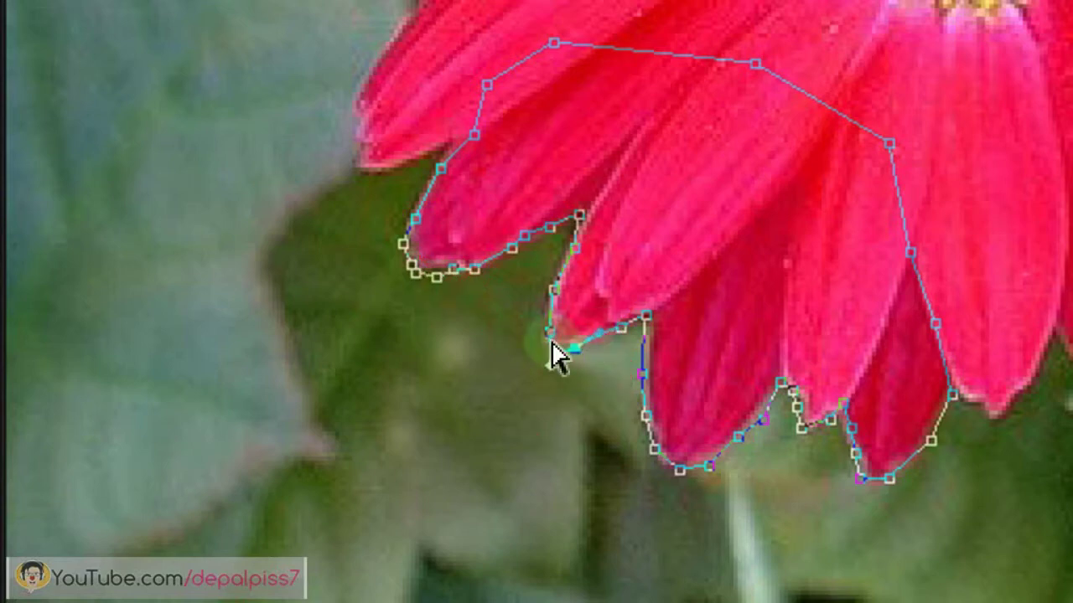
pyautogui.moveTo(554, 345)
pyautogui.mouseDown()
pyautogui.moveTo(537, 345)
pyautogui.moveTo(560, 345)
pyautogui.mouseUp()
pyautogui.scroll(-2, 653, 486)
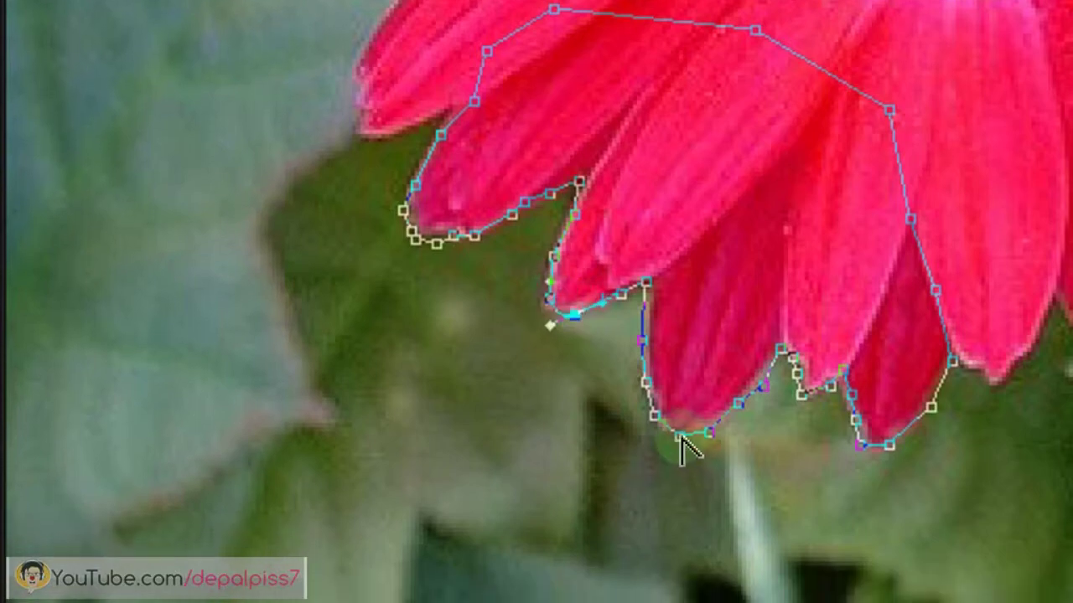
pyautogui.click(679, 436)
pyautogui.scroll(-2, 692, 427)
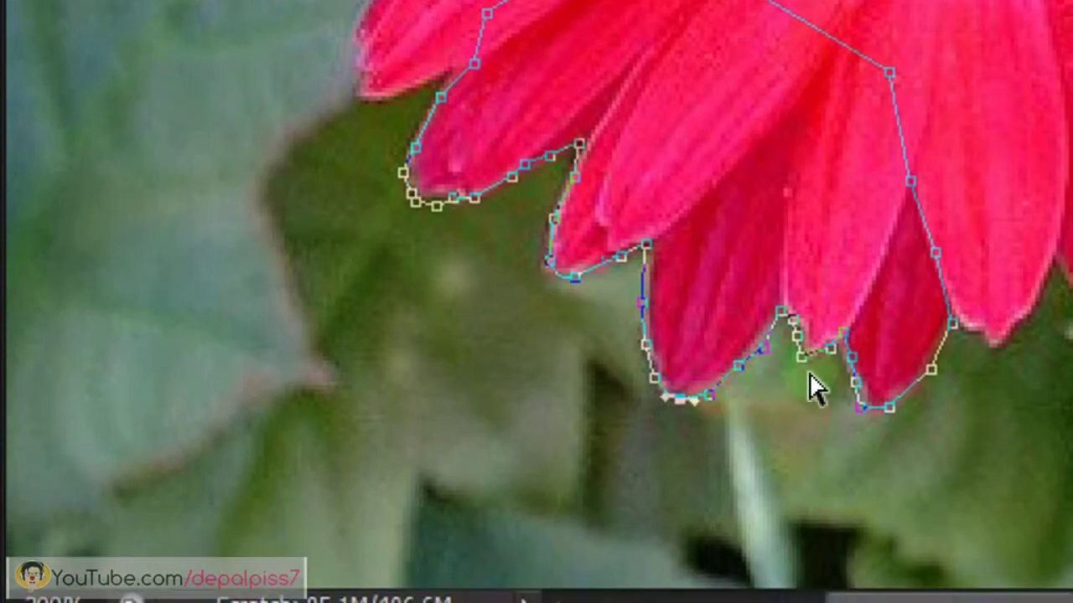
pyautogui.moveTo(803, 359); pyautogui.dragTo(800, 385)
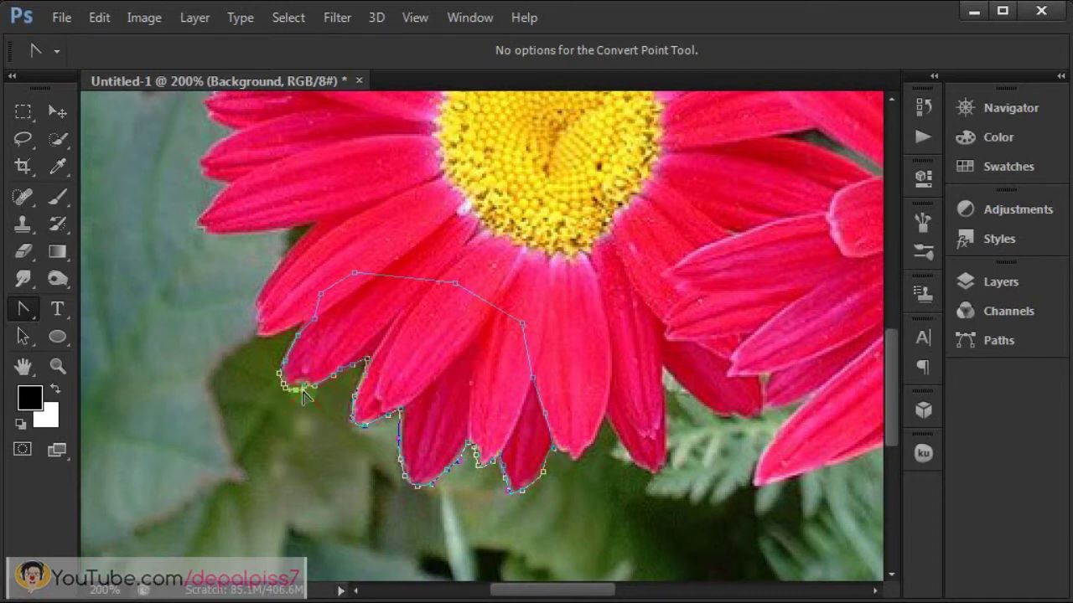
# Deselect the path and set the Pen Tool back to Path drawing mode.
pyautogui.click(305, 455)
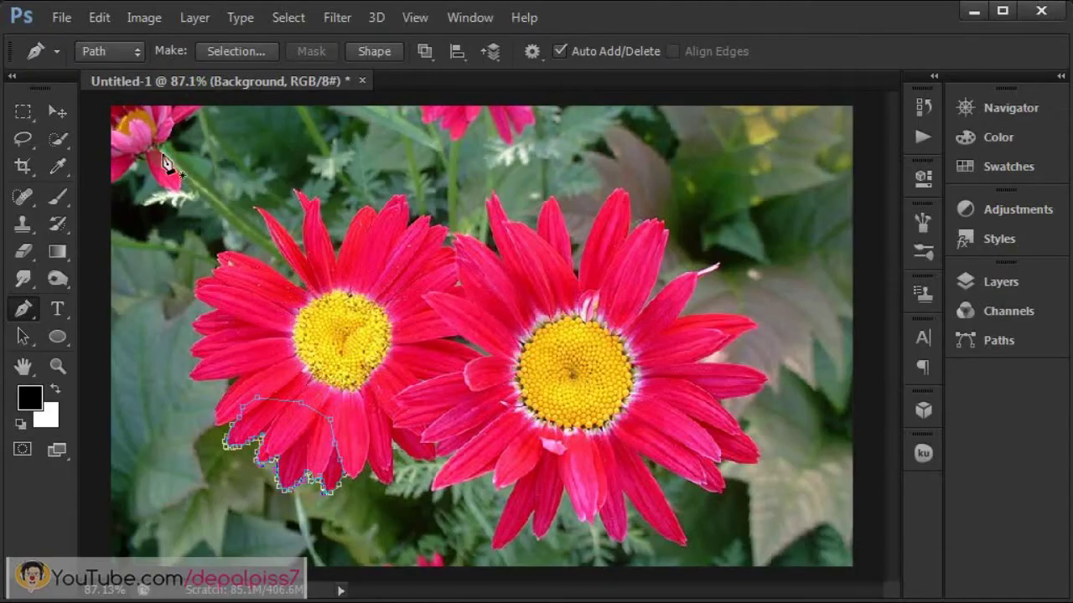
pyautogui.click(118, 60)
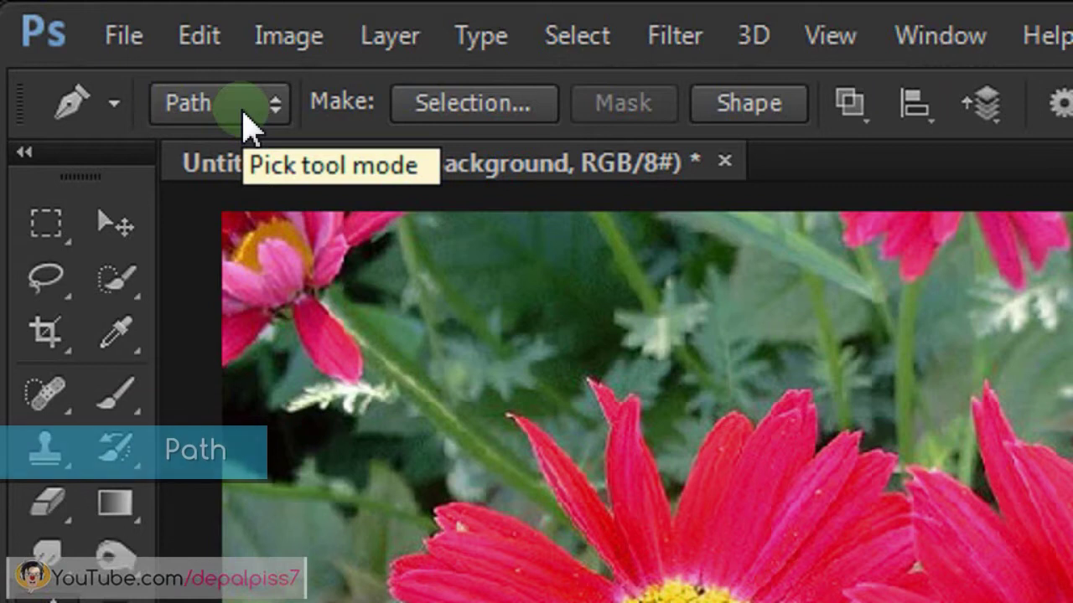
pyautogui.click(122, 55)
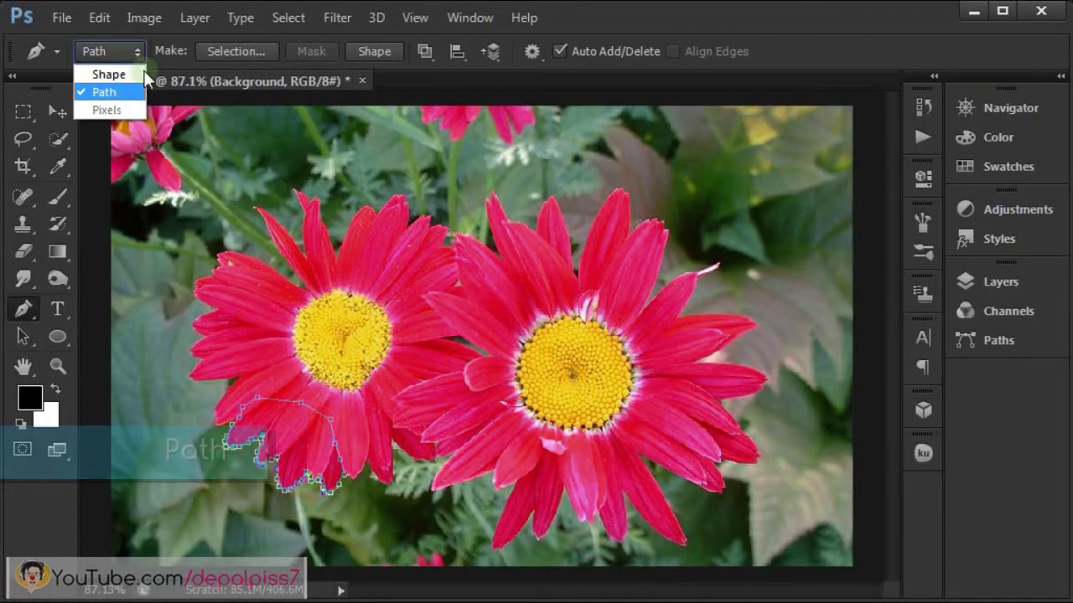
pyautogui.click(270, 194)
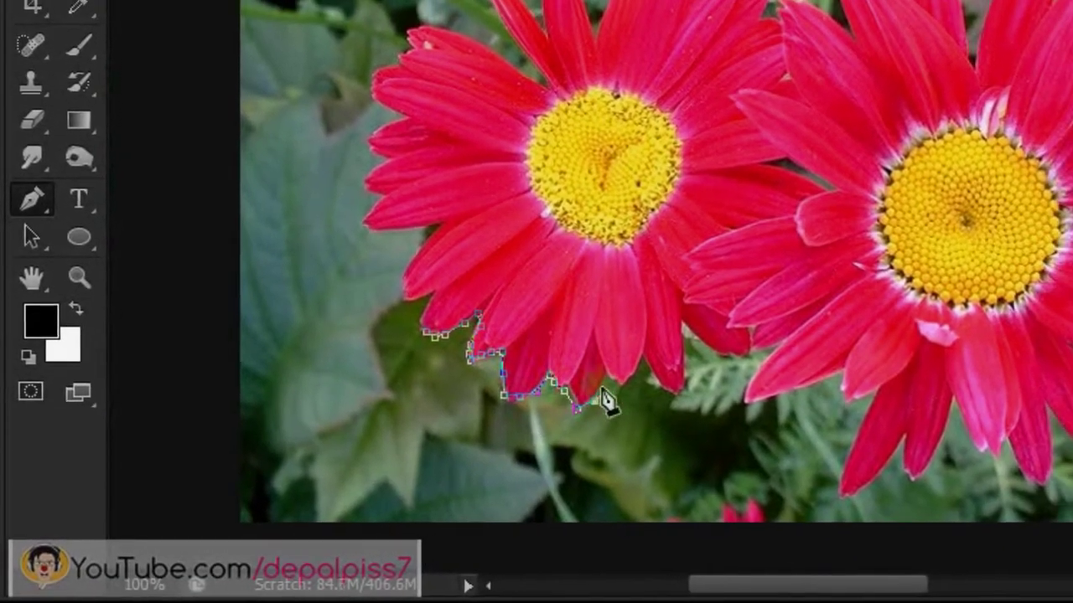
# Extend the path along the lower petal edges and around the upper-left petal tips.
pyautogui.moveTo(501, 369)
pyautogui.mouseDown()
pyautogui.moveTo(679, 353)
pyautogui.moveTo(662, 347)
pyautogui.moveTo(743, 376)
pyautogui.moveTo(735, 421)
pyautogui.moveTo(781, 428)
pyautogui.moveTo(766, 487)
pyautogui.moveTo(838, 444)
pyautogui.moveTo(877, 474)
pyautogui.moveTo(910, 478)
pyautogui.moveTo(929, 445)
pyautogui.moveTo(981, 448)
pyautogui.moveTo(752, 457)
pyautogui.moveTo(750, 415)
pyautogui.moveTo(787, 394)
pyautogui.moveTo(759, 352)
pyautogui.moveTo(801, 319)
pyautogui.moveTo(724, 277)
pyautogui.moveTo(700, 198)
pyautogui.mouseUp()
pyautogui.moveTo(466, 321)
pyautogui.mouseDown()
pyautogui.moveTo(390, 347)
pyautogui.moveTo(411, 247)
pyautogui.moveTo(372, 187)
pyautogui.moveTo(321, 245)
pyautogui.mouseUp()
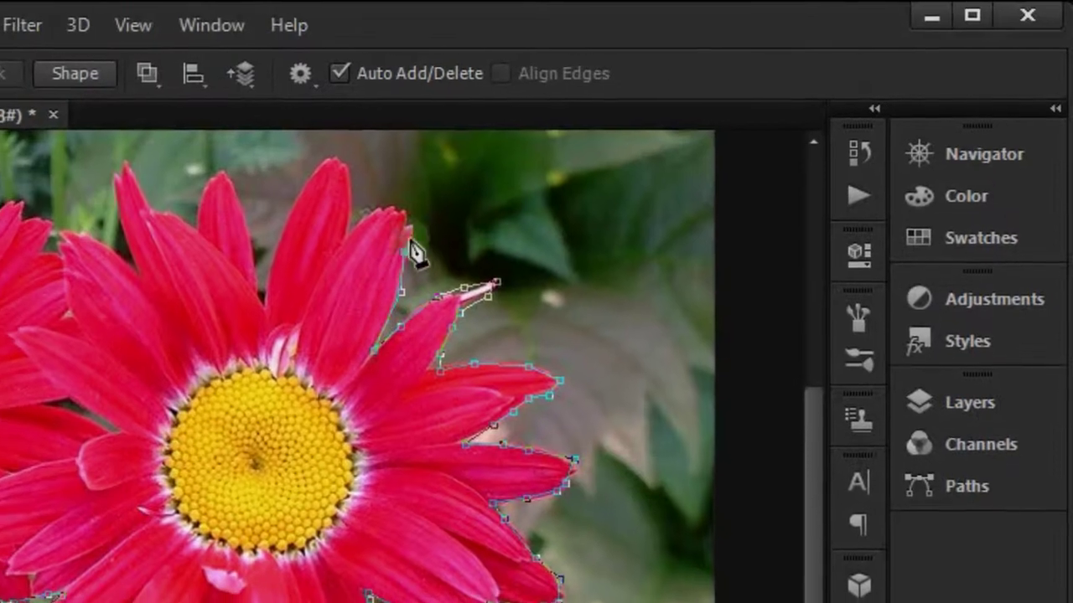
pyautogui.click(294, 277)
pyautogui.click(253, 163)
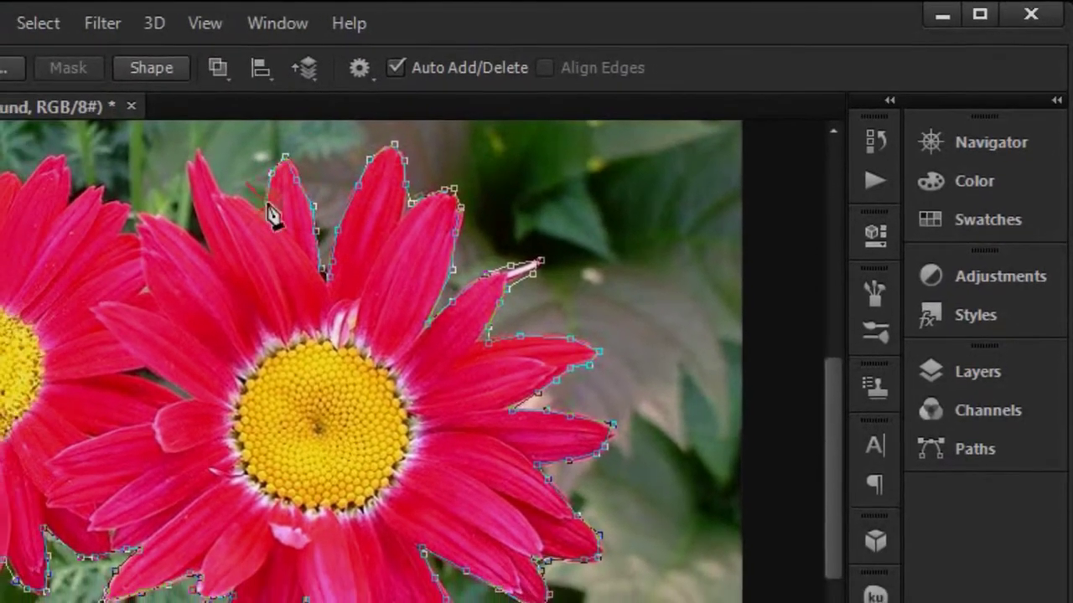
pyautogui.click(165, 162)
pyautogui.click(185, 278)
# Continue the path over the left daisy's upper petals and down its left side.
pyautogui.click(139, 189)
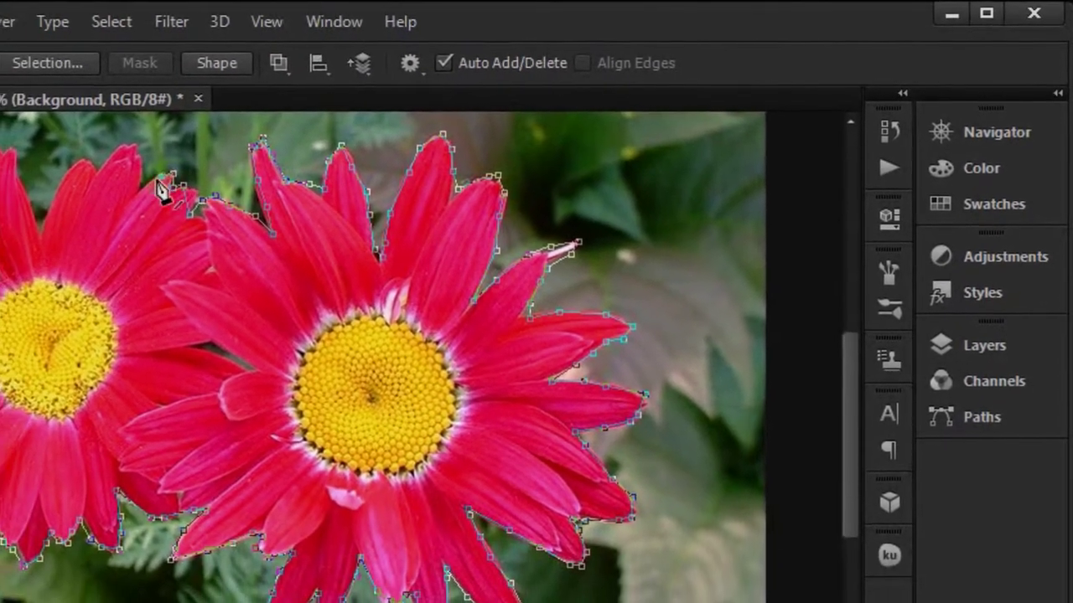
pyautogui.click(84, 153)
pyautogui.click(49, 170)
pyautogui.click(34, 266)
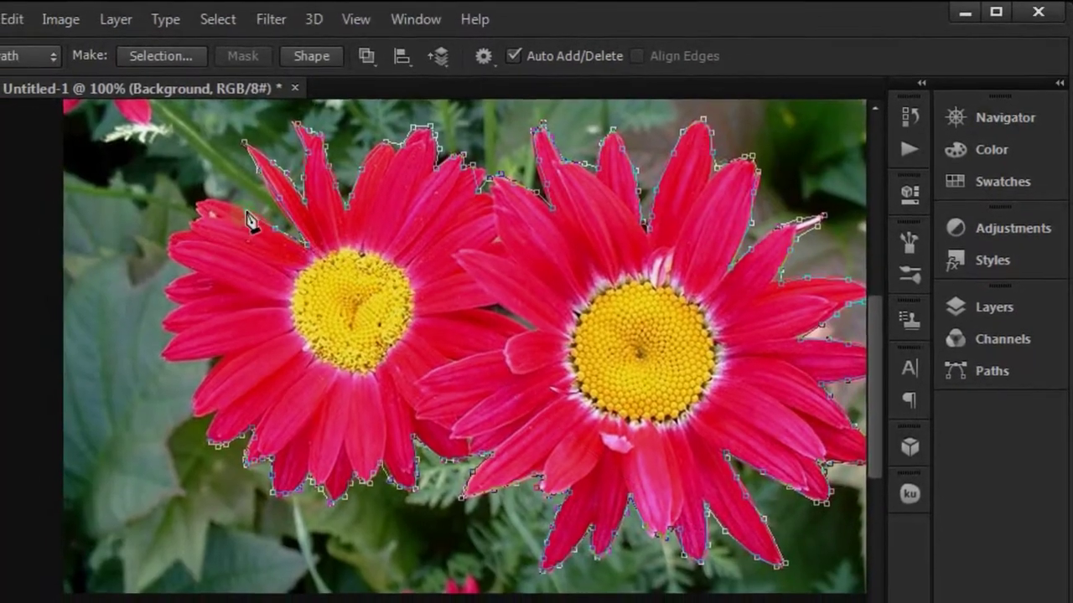
pyautogui.click(187, 246)
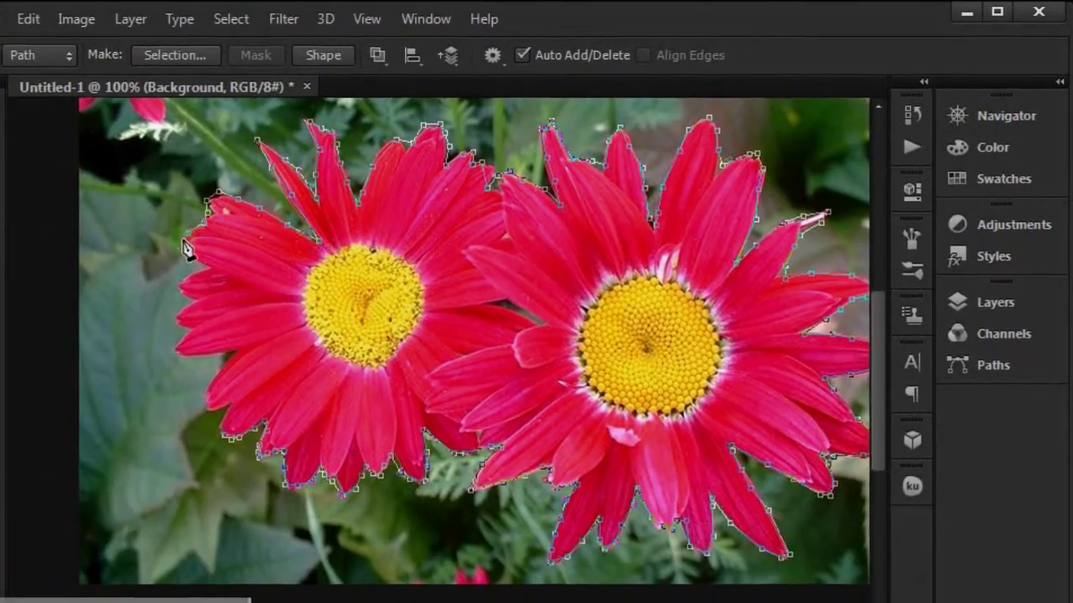
pyautogui.click(205, 280)
pyautogui.click(210, 311)
pyautogui.click(222, 339)
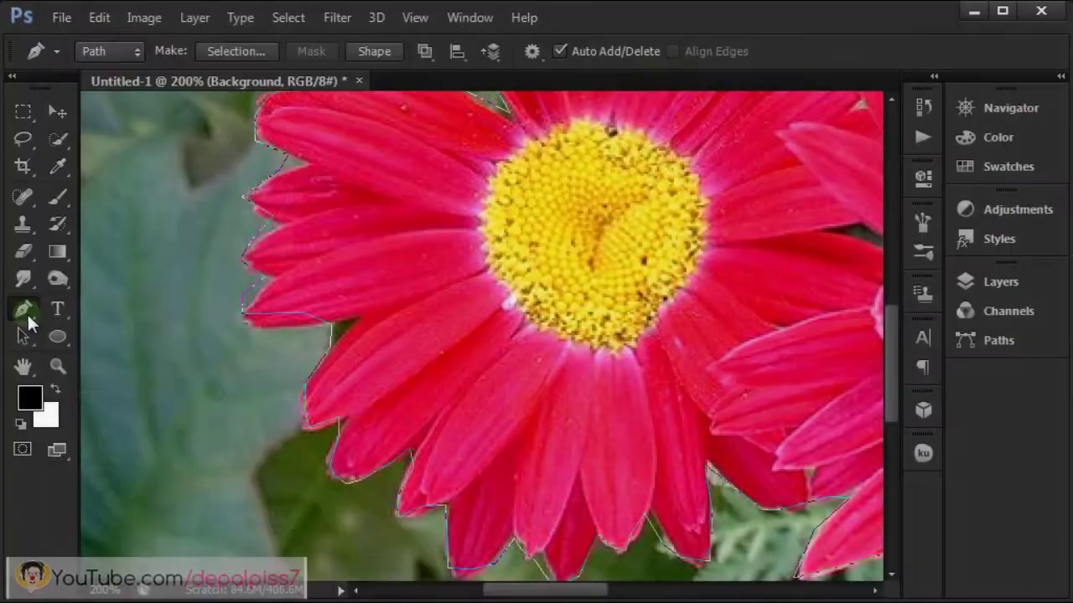
# Curve the lower-left petal anchors with the Convert Point Tool, then select the path to review anchors.
pyautogui.rightClick(27, 314)
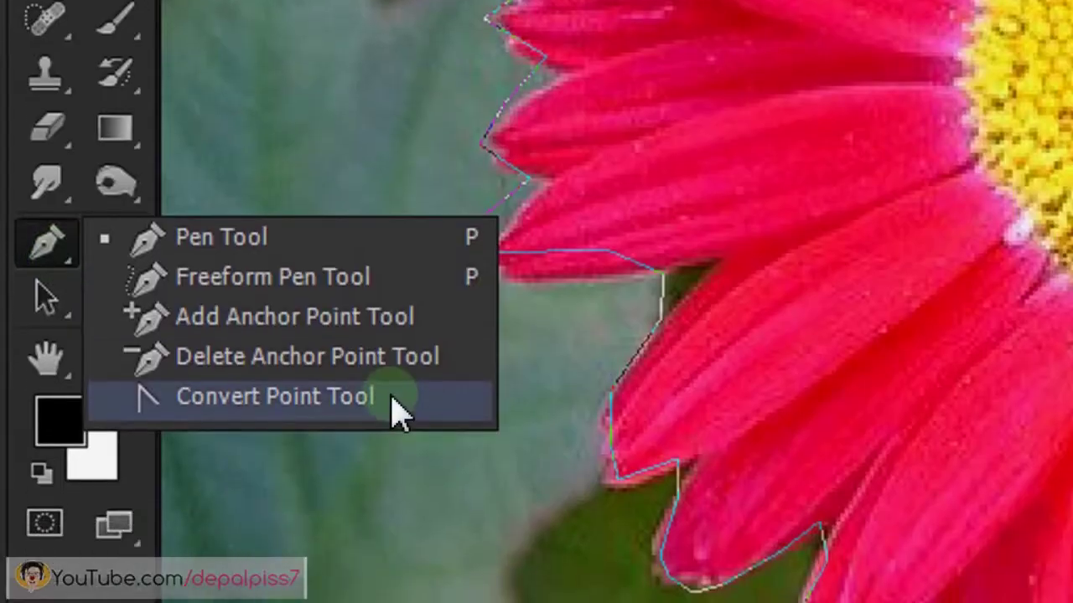
pyautogui.click(193, 390)
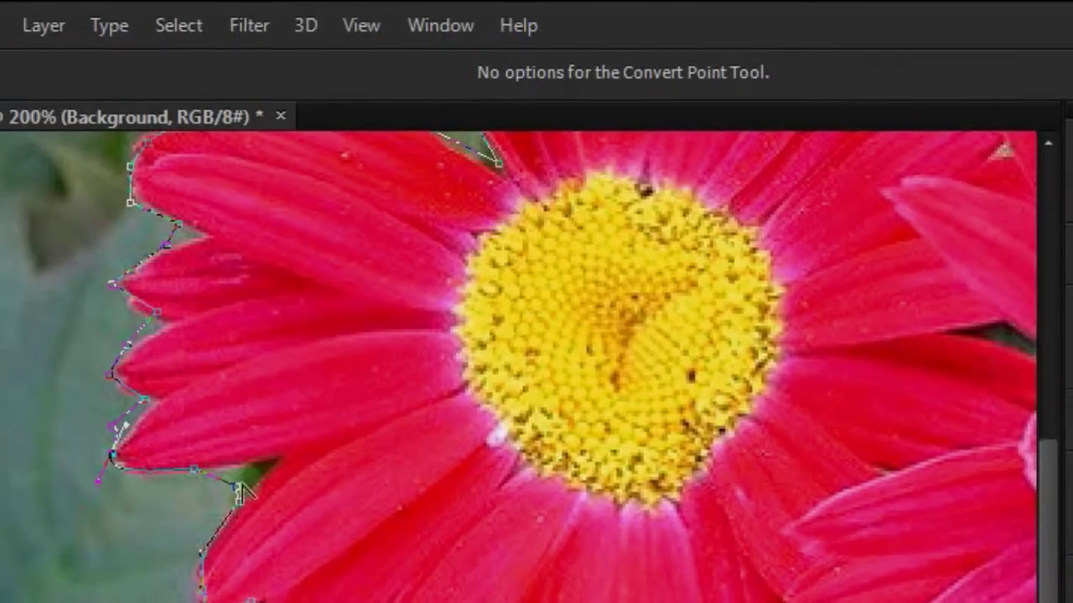
pyautogui.moveTo(258, 466); pyautogui.dragTo(300, 436)
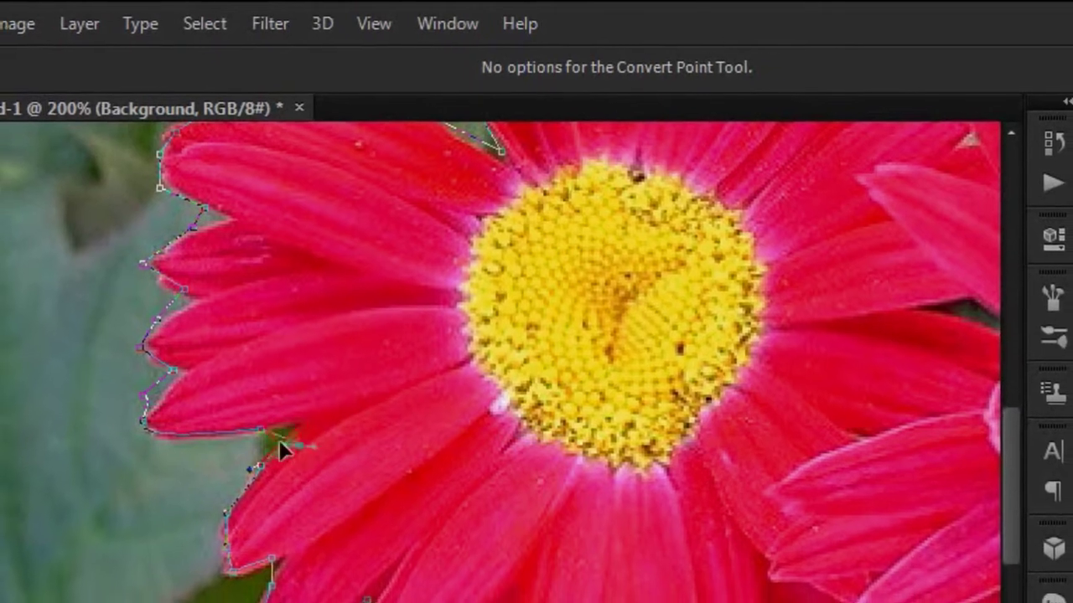
pyautogui.moveTo(240, 506); pyautogui.dragTo(276, 453)
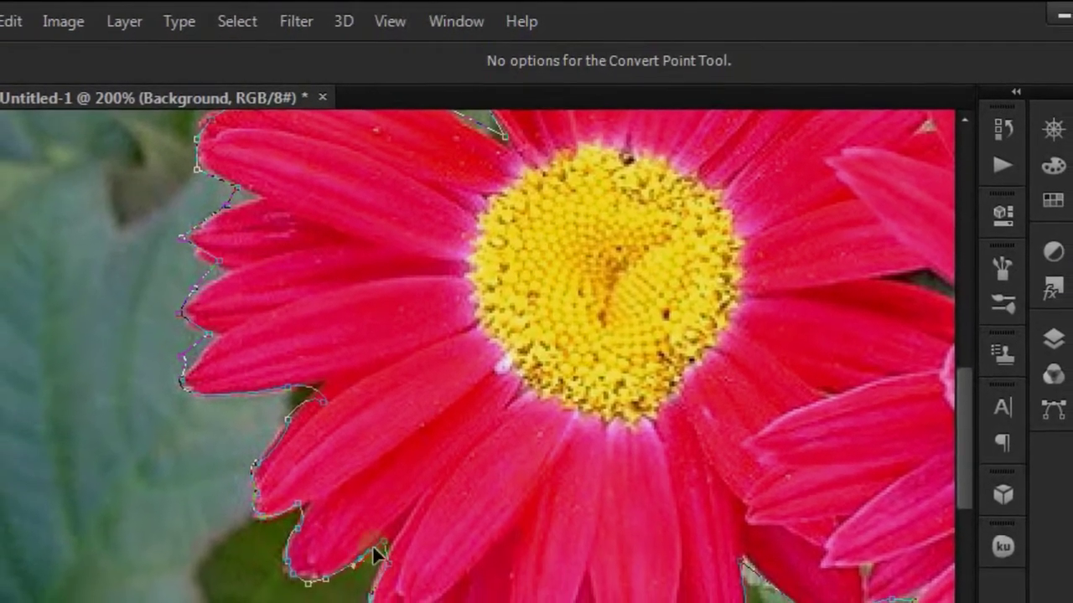
pyautogui.hscroll(5, 959, 475)
pyautogui.scroll(-4, 959, 475)
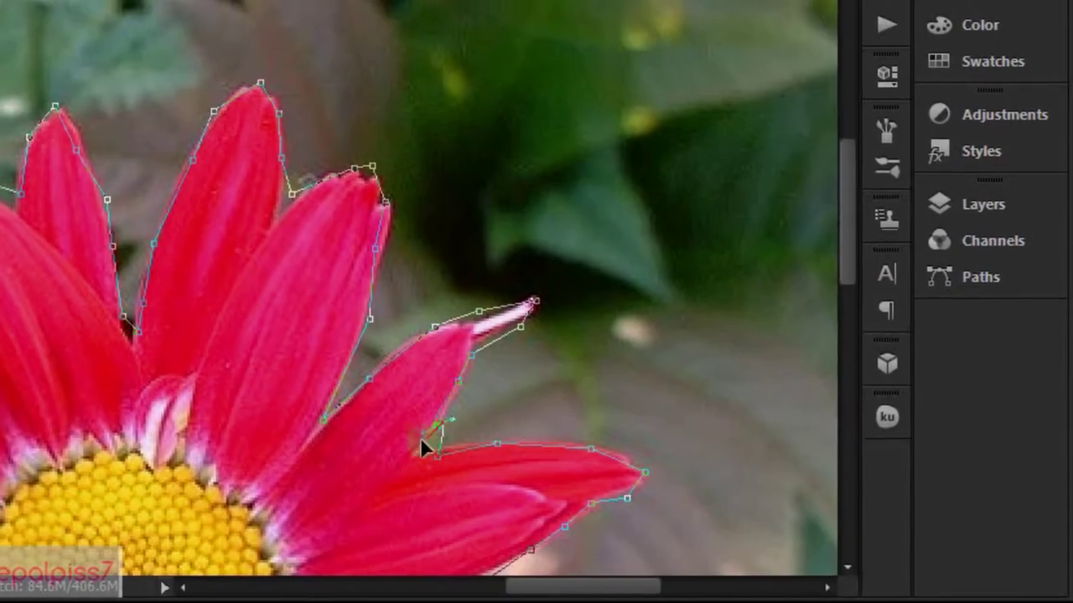
pyautogui.click(507, 339)
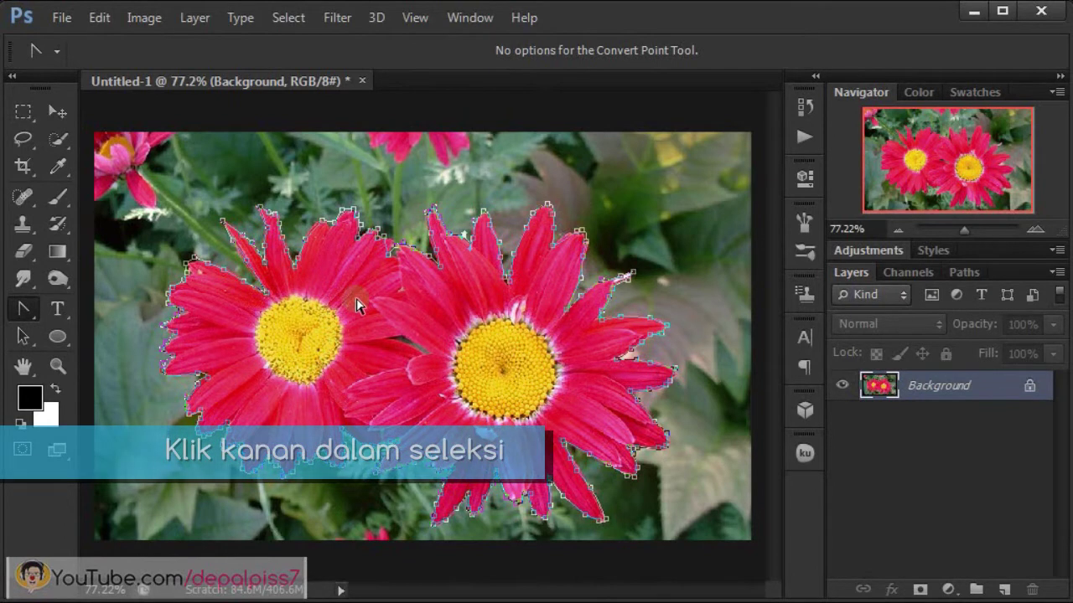
# Make a selection from the daisy path with a 0-pixel feather radius.
pyautogui.rightClick(356, 307)
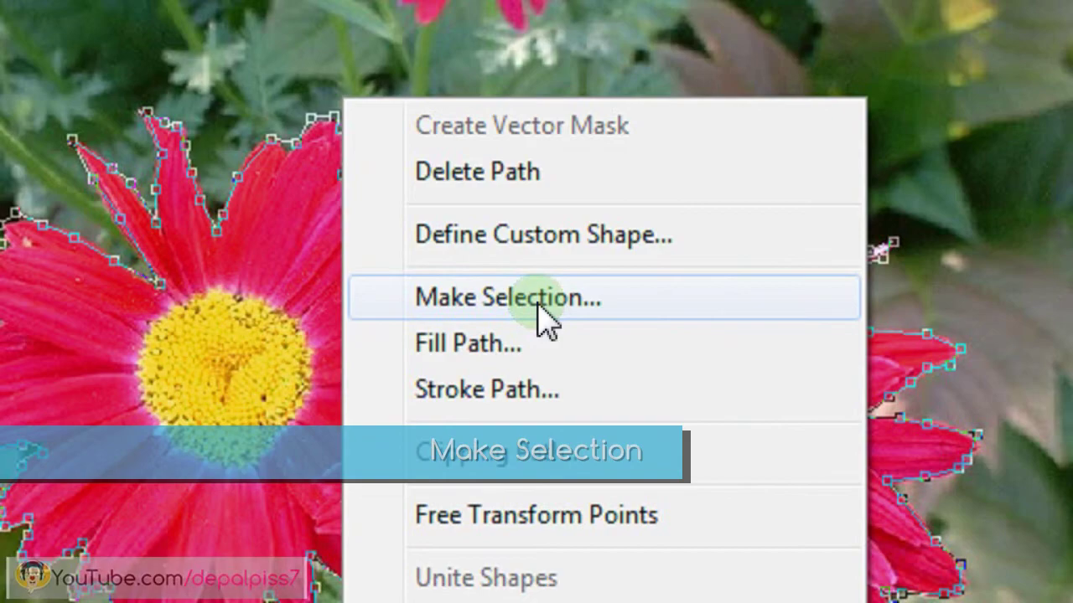
pyautogui.click(539, 308)
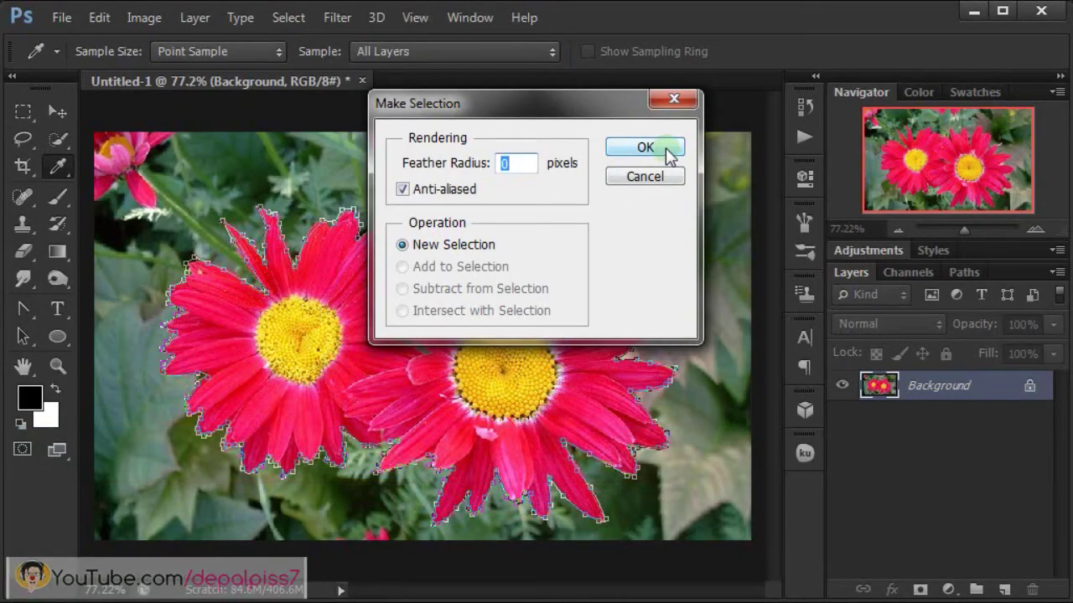
pyautogui.click(667, 155)
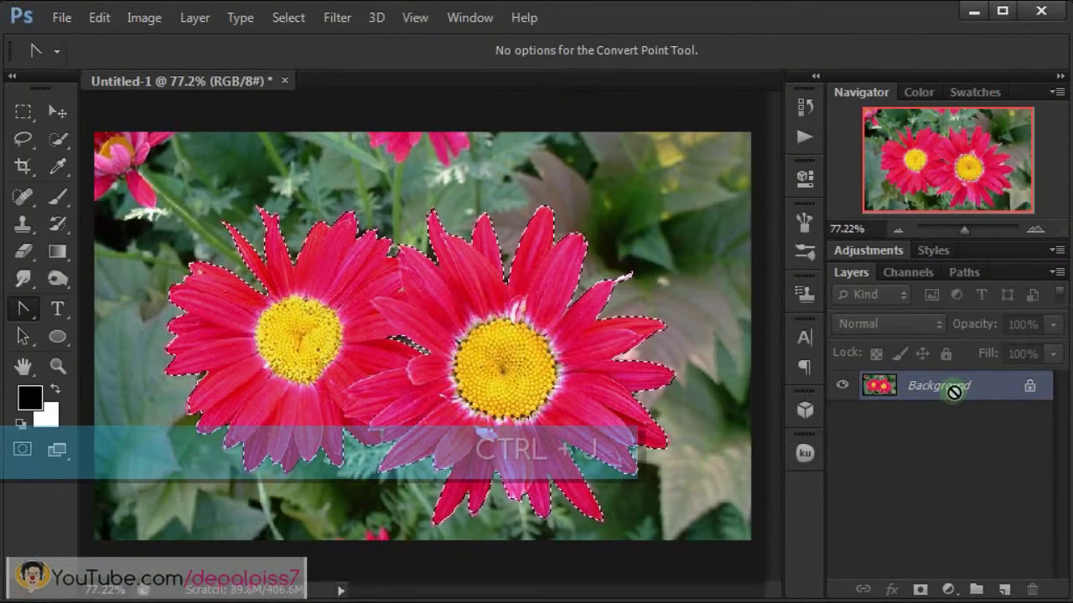
# Copy the selected daisies to Layer 1 with Ctrl+J and hide the Background layer.
pyautogui.hotkey('ctrl', 'j')
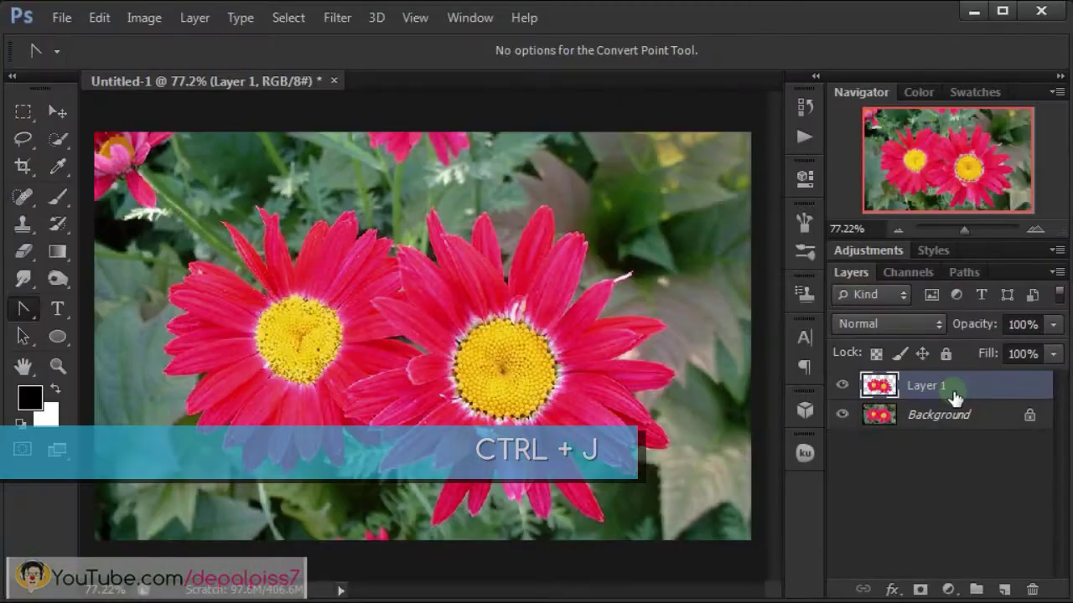
pyautogui.click(613, 307)
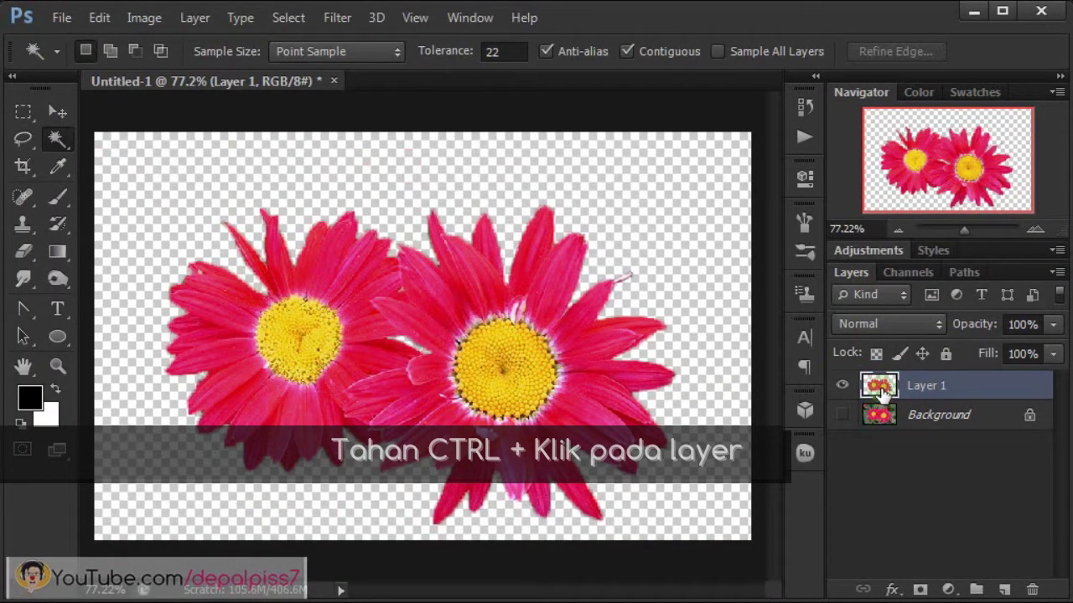
# Load Layer 1's daisies as a selection and switch to the Magic Wand Tool.
pyautogui.keyDown('ctrl'); pyautogui.click(880, 387); pyautogui.keyUp('ctrl')
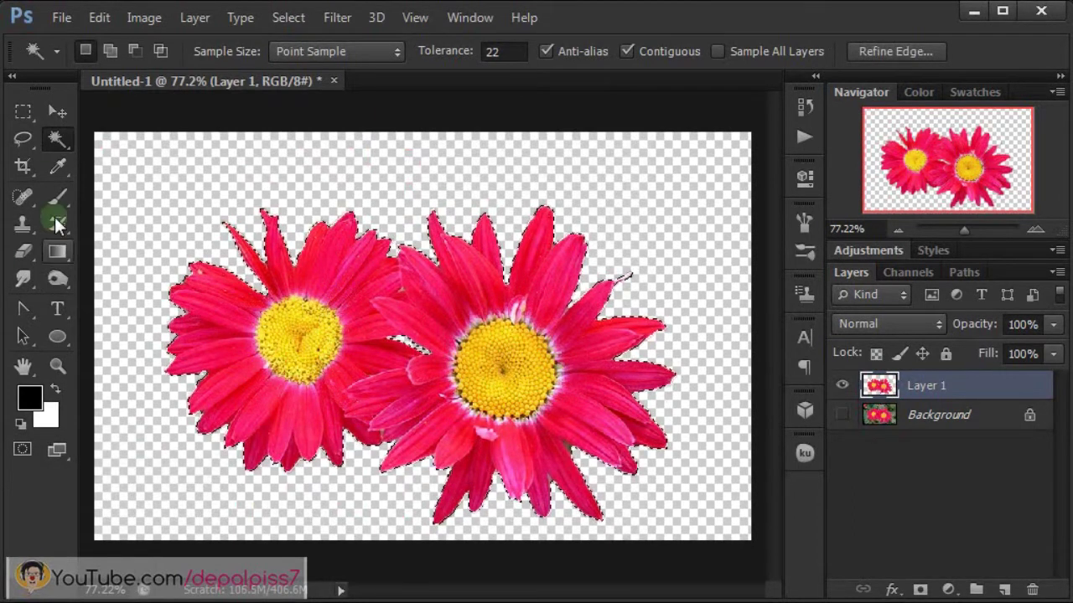
pyautogui.click(19, 314)
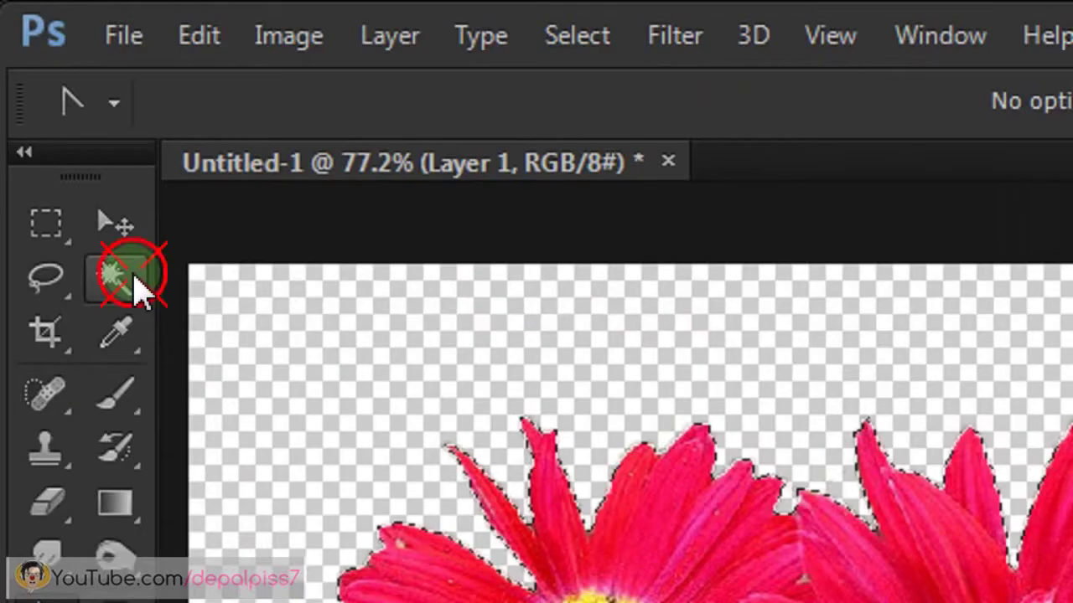
pyautogui.click(67, 137)
pyautogui.moveTo(134, 284); pyautogui.dragTo(415, 331)
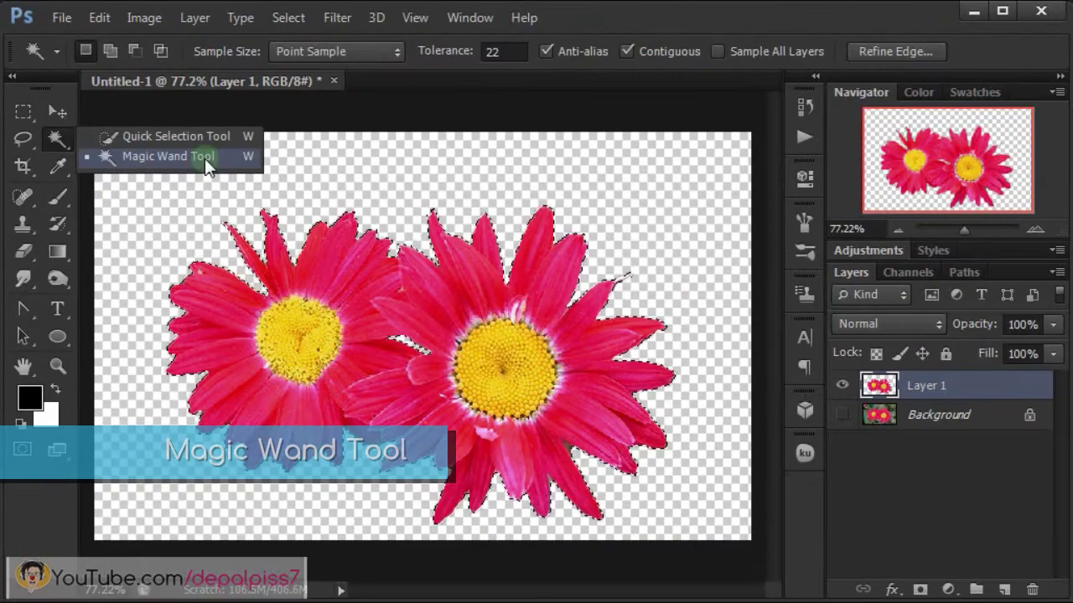
pyautogui.click(254, 137)
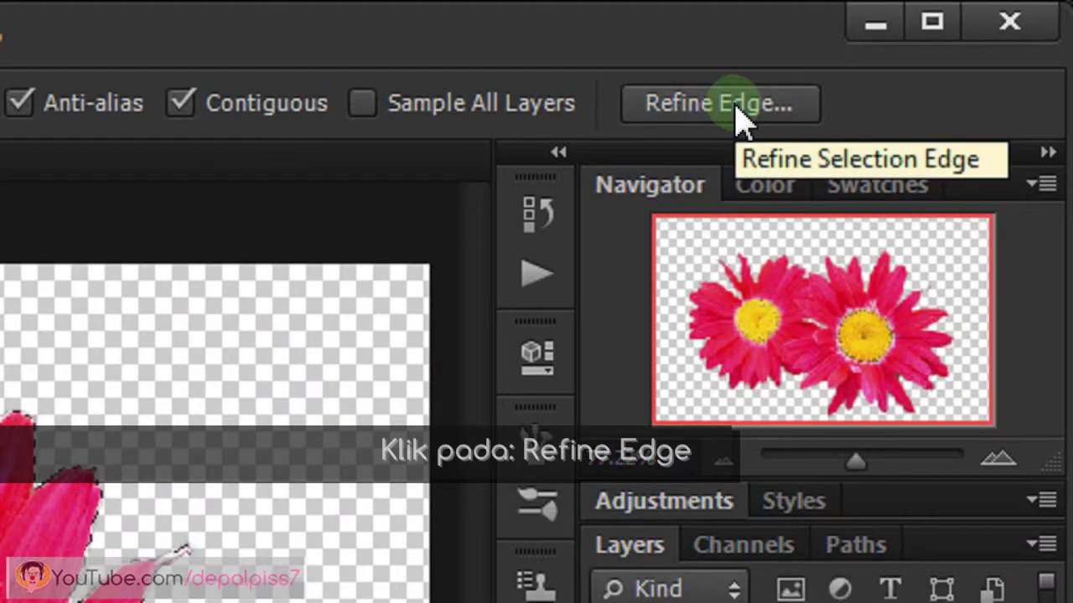
# In Refine Edge, preview On Black, output to New Layer, and check Smooth 19 and Contrast 21.
pyautogui.click(739, 115)
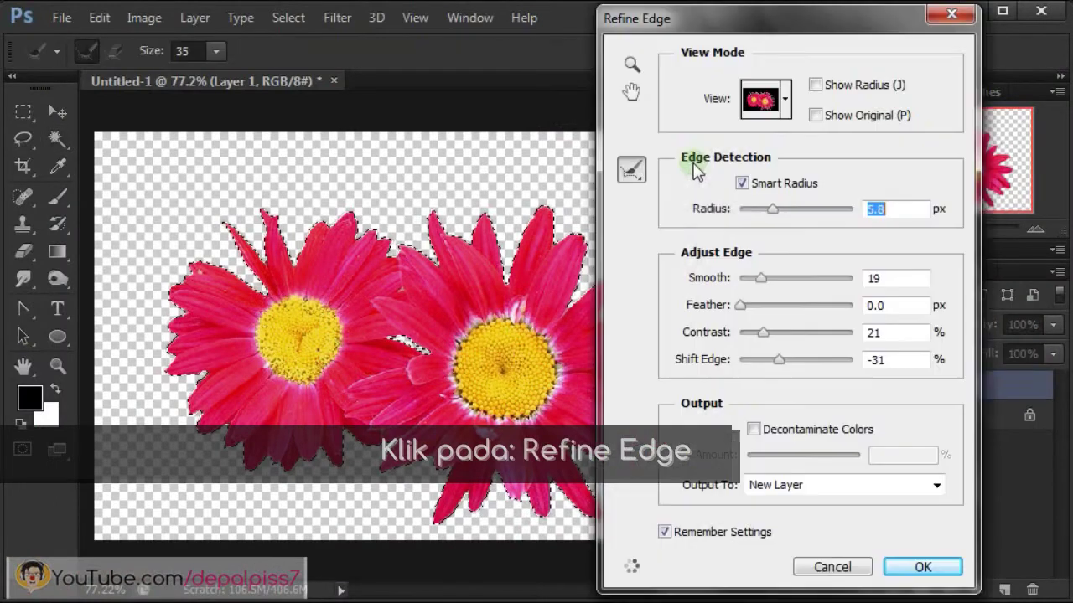
pyautogui.moveTo(778, 19); pyautogui.dragTo(779, 9)
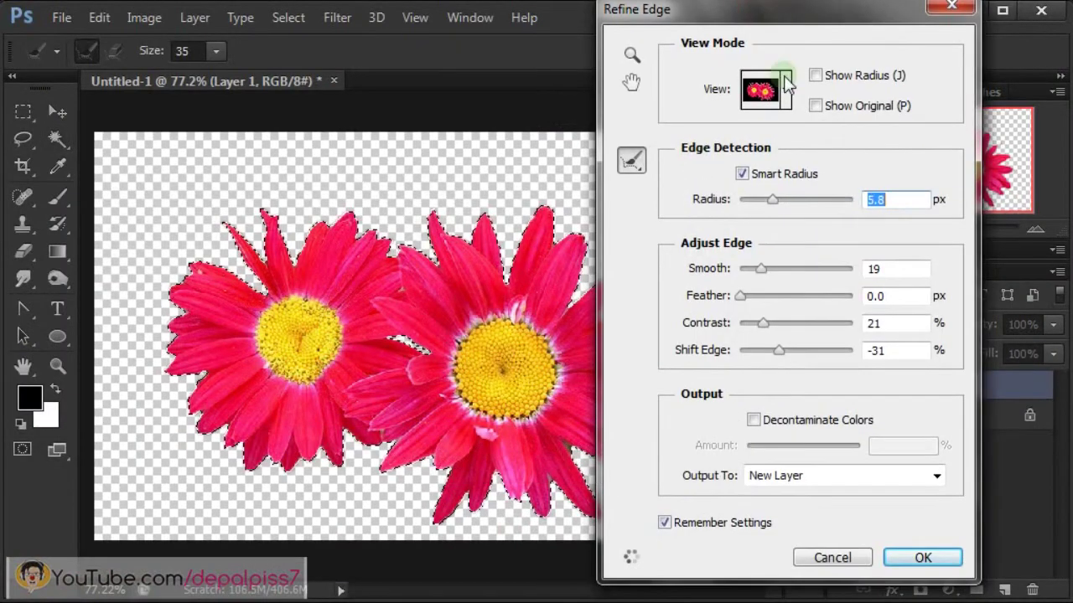
pyautogui.click(788, 93)
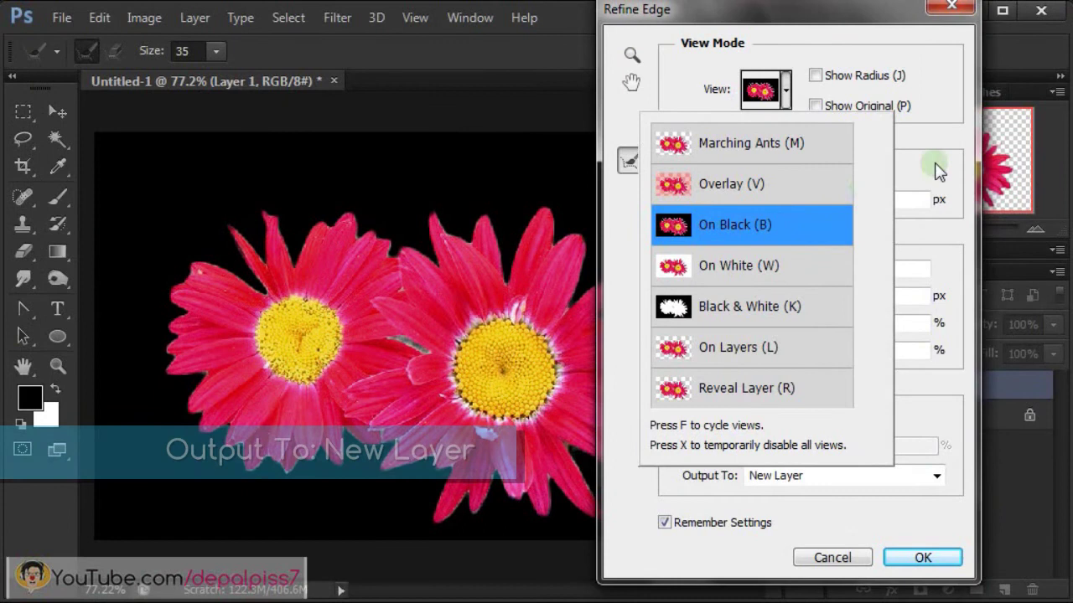
pyautogui.click(939, 171)
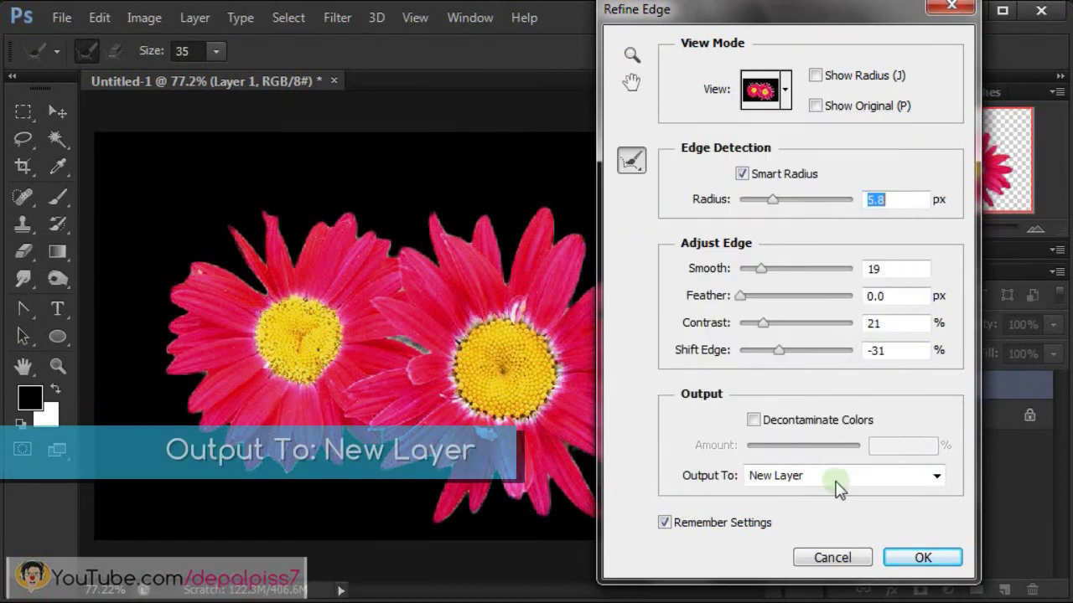
pyautogui.click(848, 476)
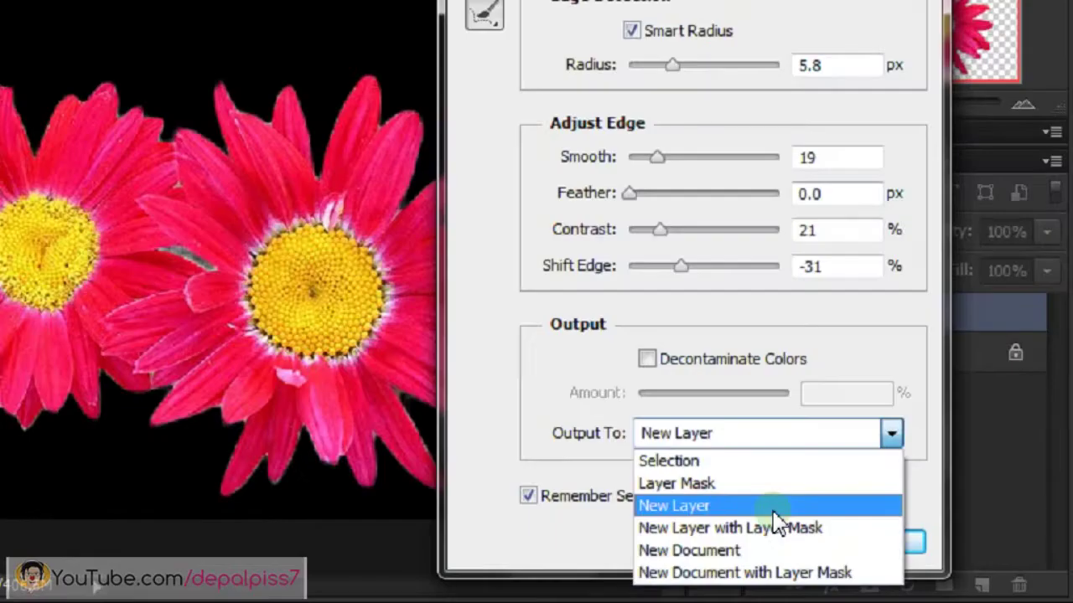
pyautogui.click(624, 467)
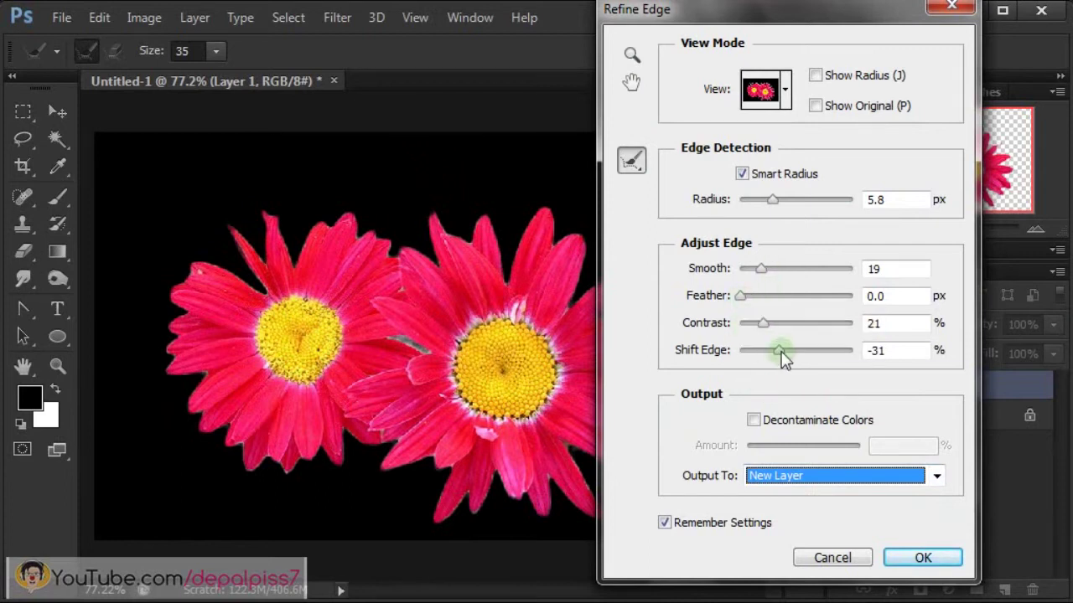
pyautogui.click(892, 269)
pyautogui.click(893, 323)
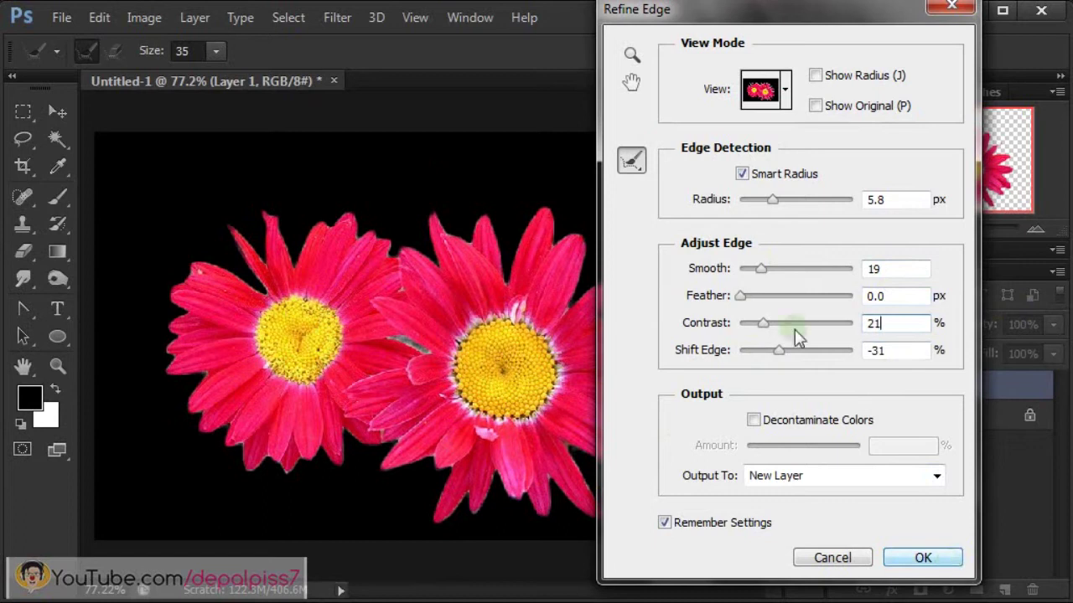
# Output the refined edges to a new Layer 1 copy and hide the original Layer 1.
pyautogui.click(930, 559)
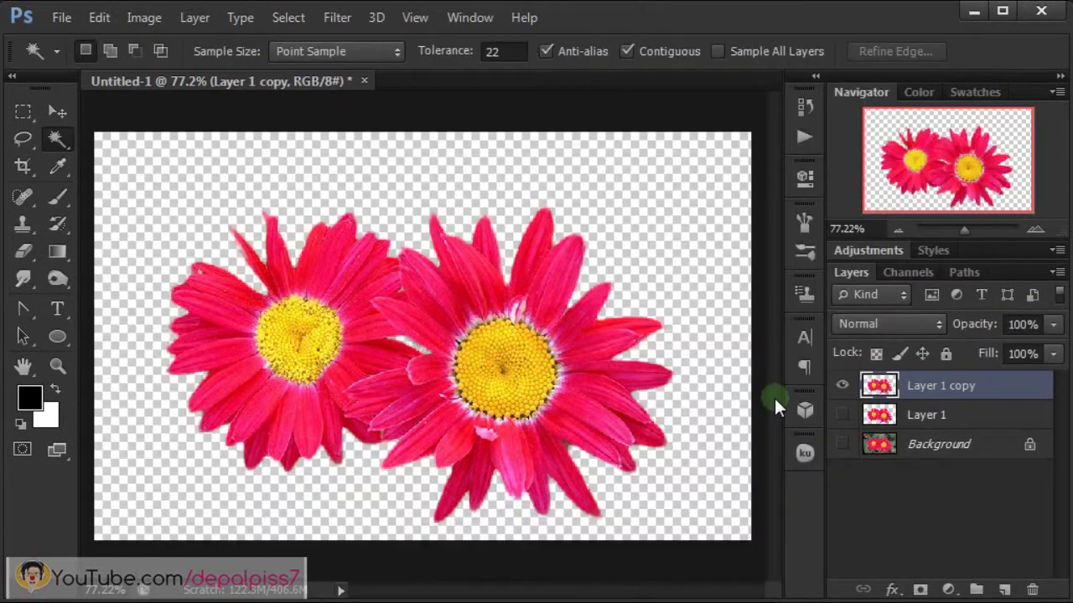
pyautogui.click(843, 415)
pyautogui.click(947, 415)
# Add a new Layer 2 above Layer 1 and fill it with 50% Gray.
pyautogui.click(1004, 590)
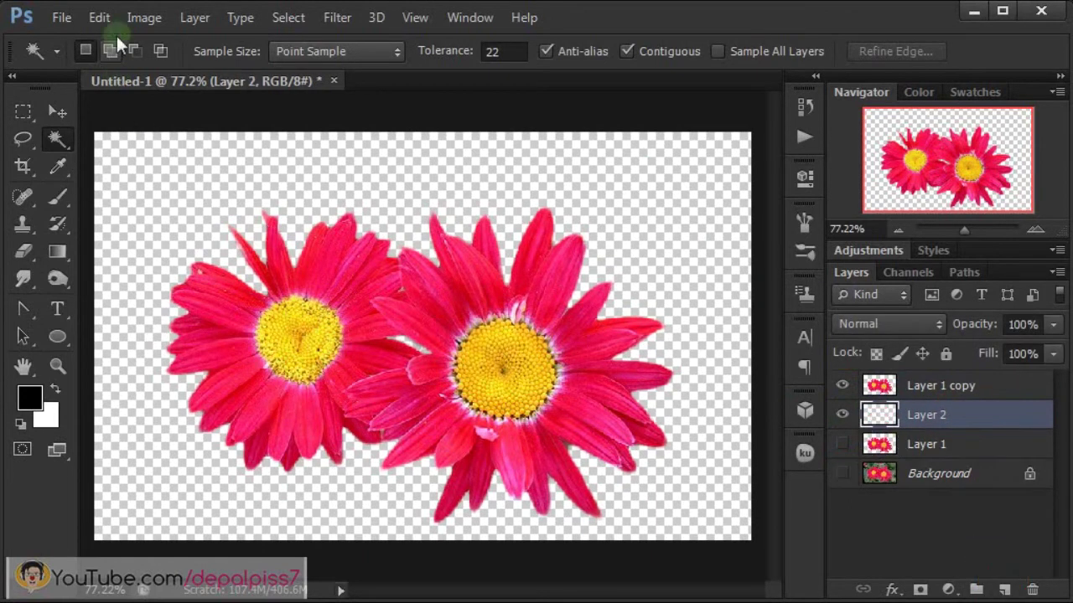
pyautogui.click(102, 17)
pyautogui.click(176, 220)
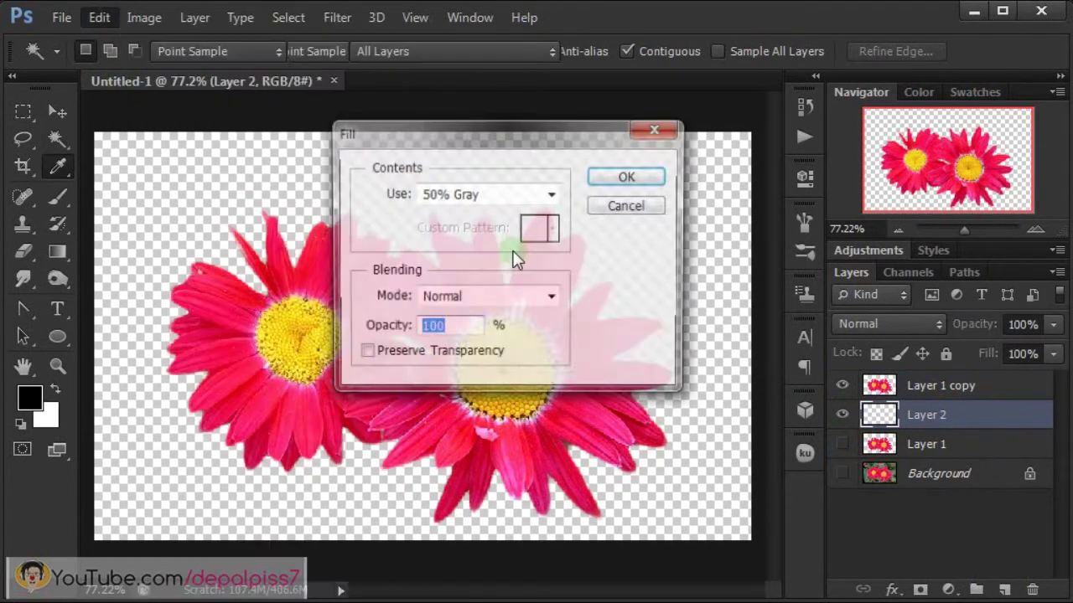
pyautogui.click(633, 179)
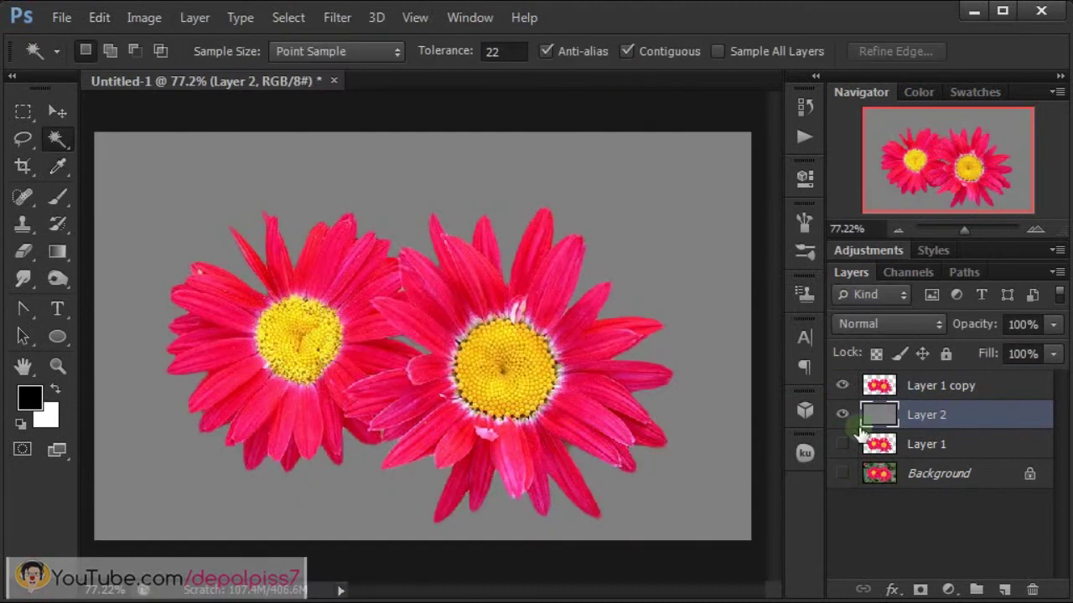
# Inspect the daisy edges against the gray, then hide Layer 2 and select Layer 1 copy.
pyautogui.click(841, 385)
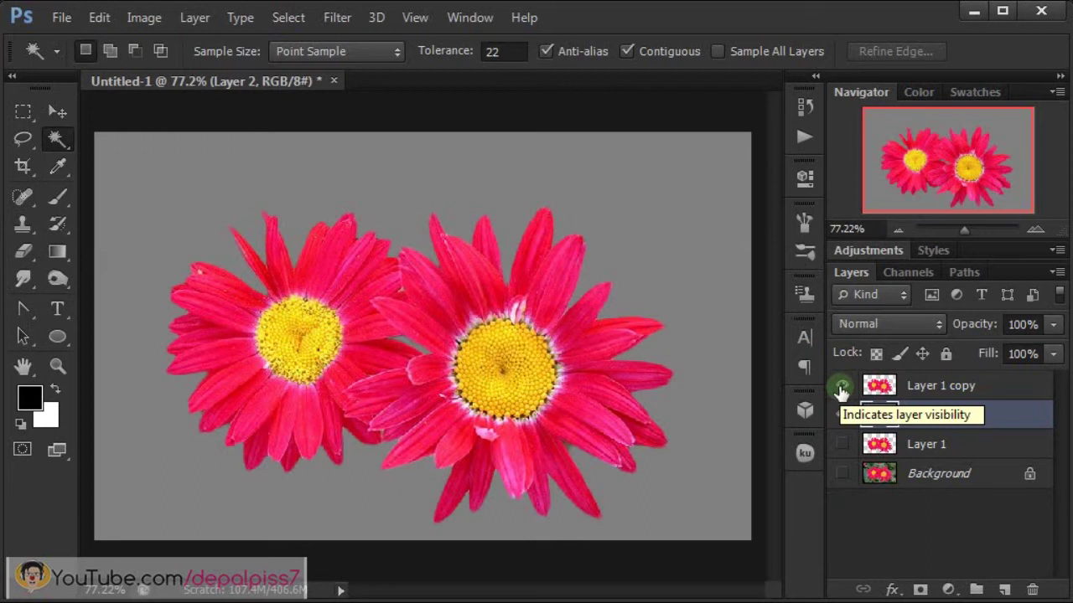
pyautogui.click(842, 414)
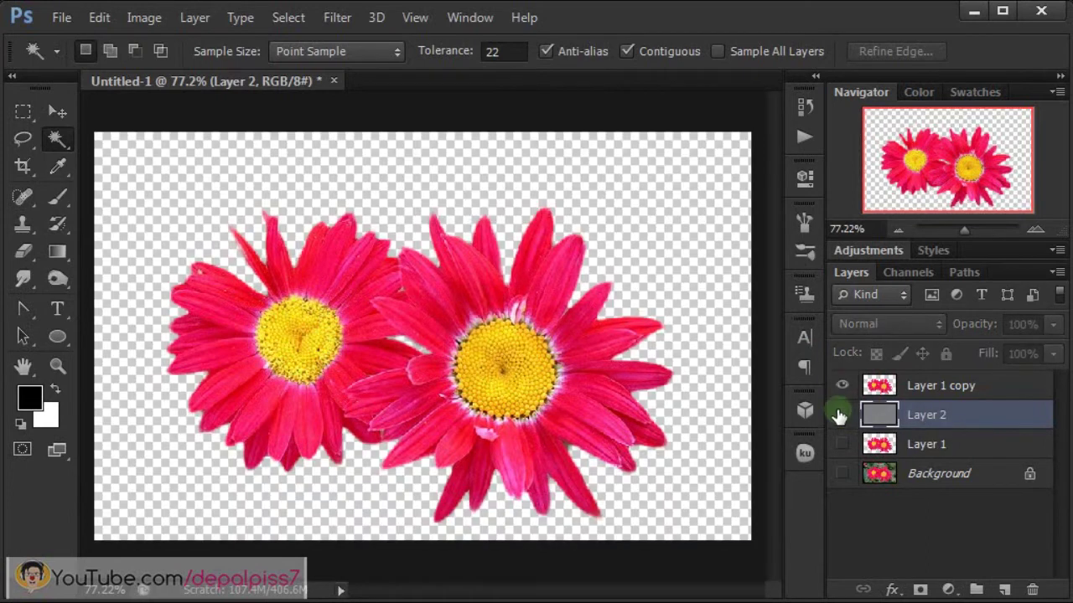
pyautogui.click(989, 392)
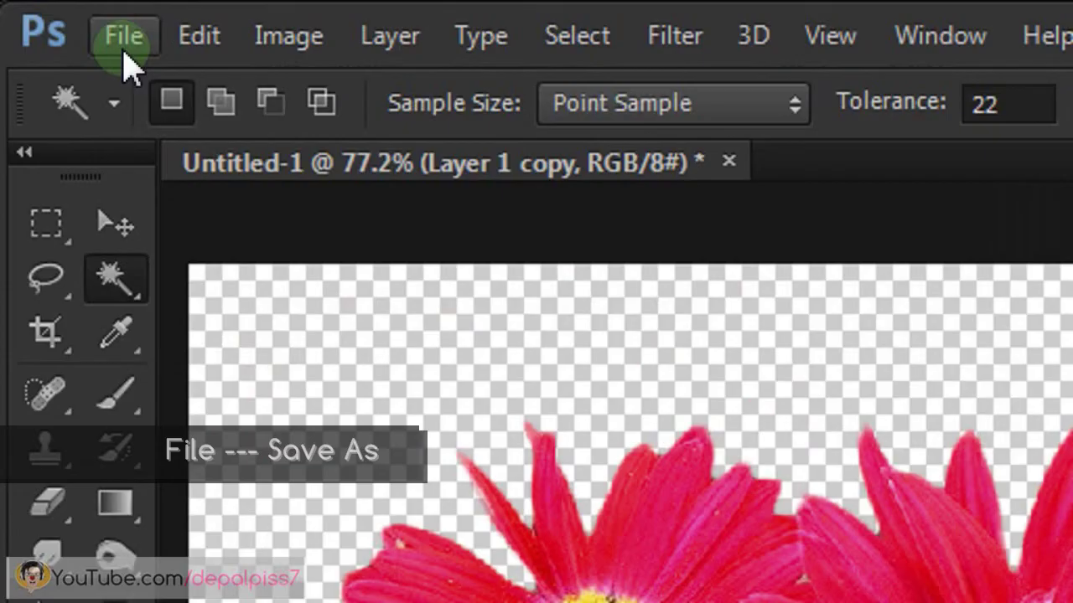
# Set up Save As for Untitled-1.png in the YouTube Tutor folder with PNG (*.PNG;*.PNS) format.
pyautogui.click(124, 38)
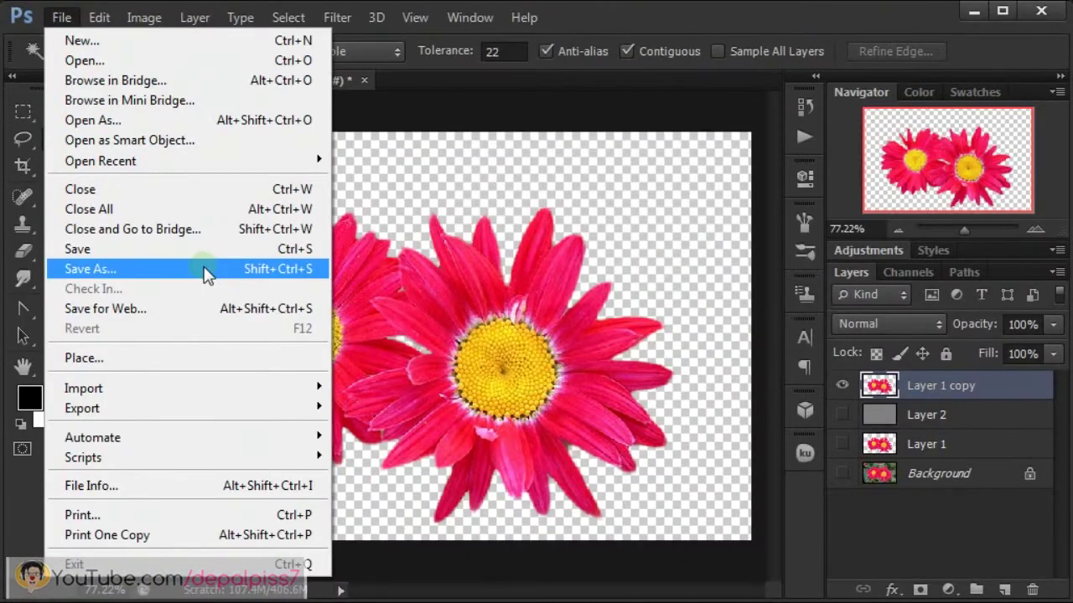
pyautogui.click(276, 340)
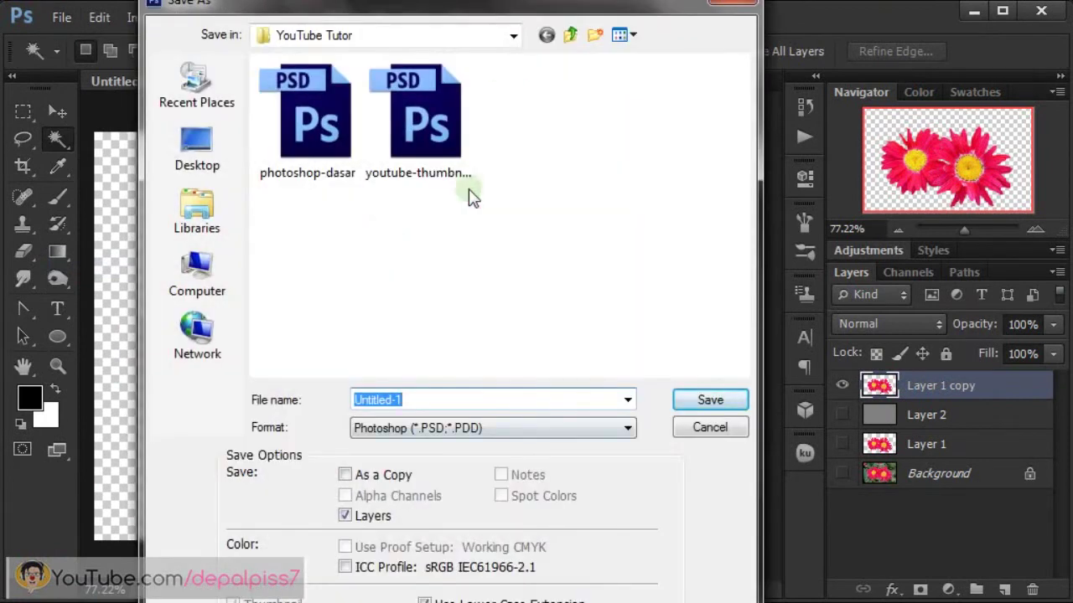
pyautogui.click(471, 432)
pyautogui.click(474, 428)
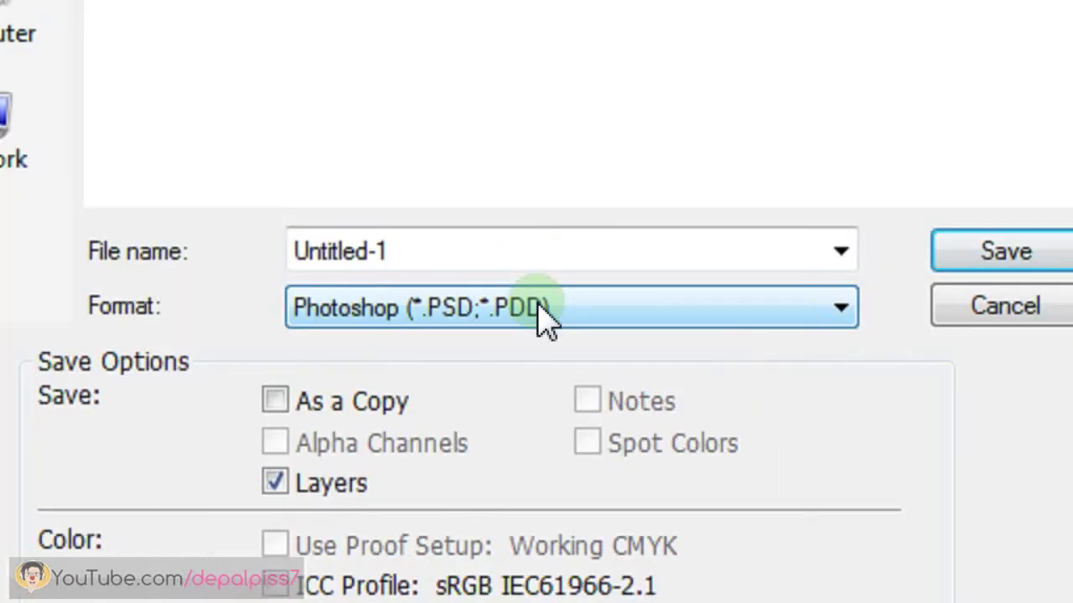
pyautogui.click(478, 429)
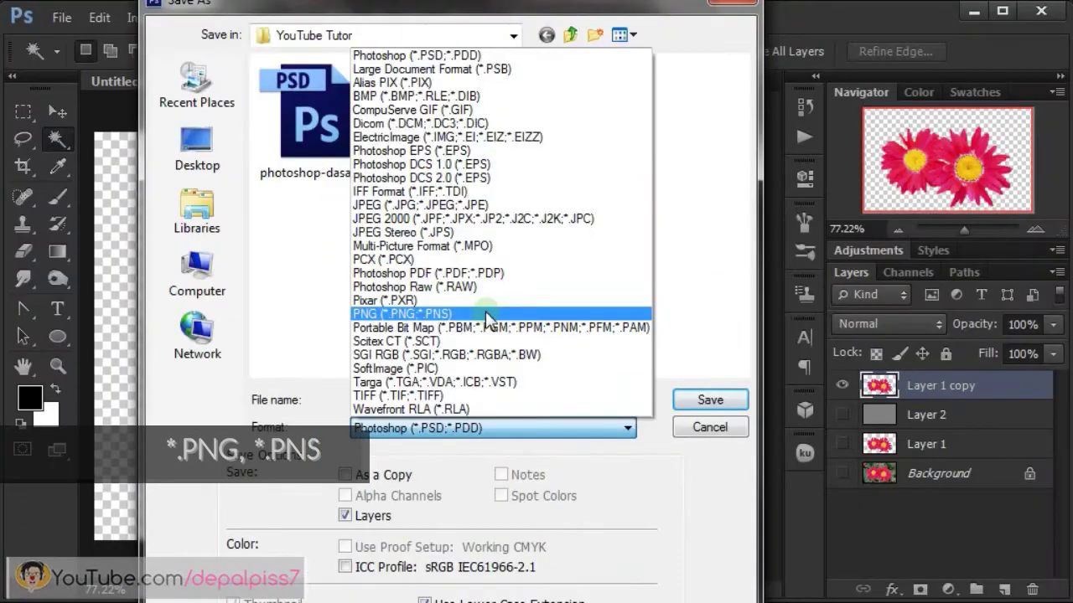
pyautogui.click(482, 308)
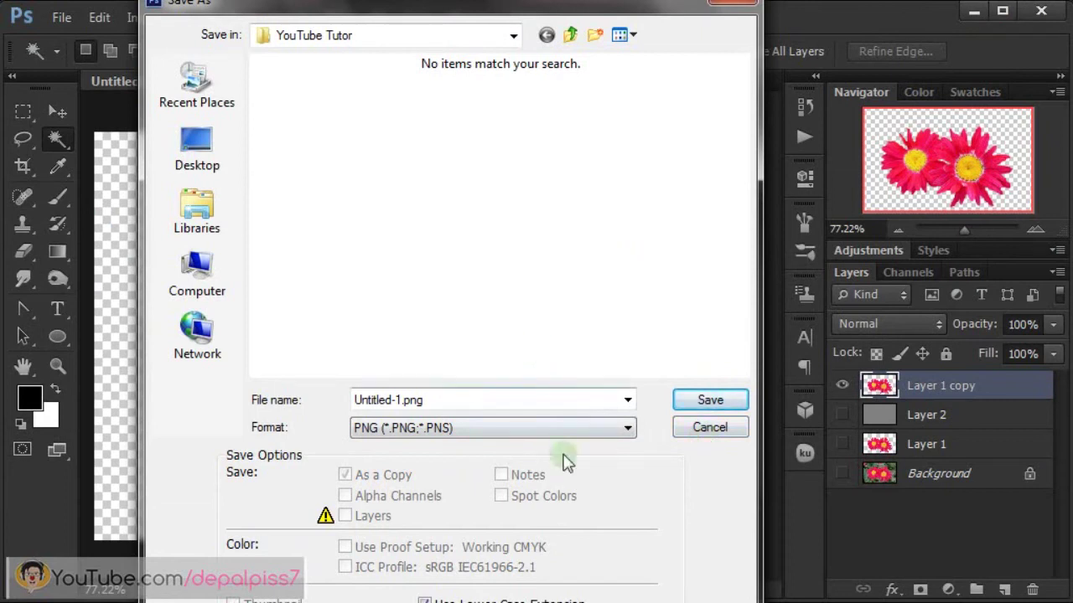
pyautogui.click(709, 435)
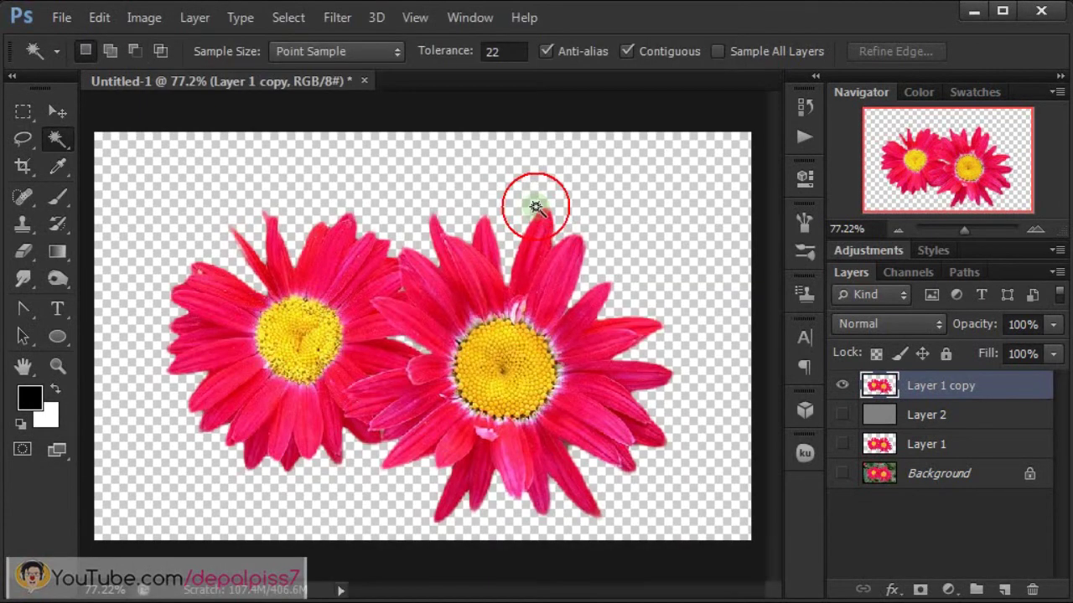